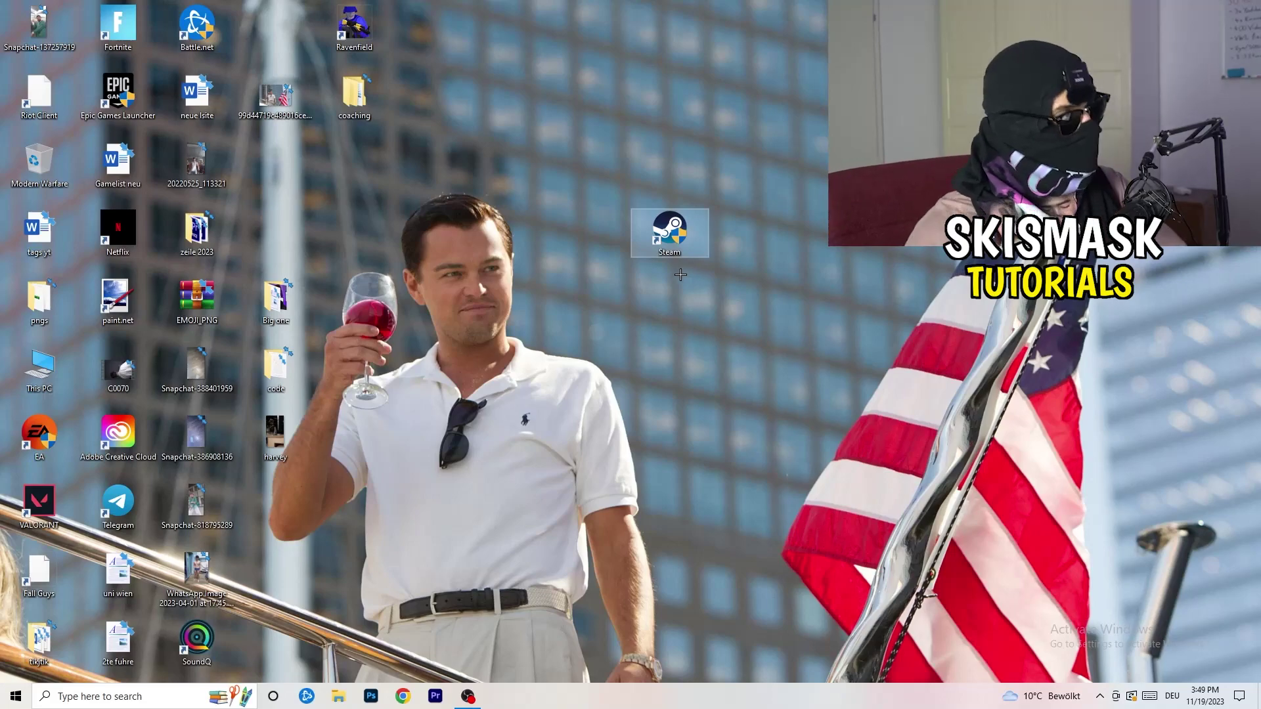
Step: Examine the compatibility settings of the Steam desktop shortcut, including compatibility mode and administrator option, and accept them
left_click(676, 230)
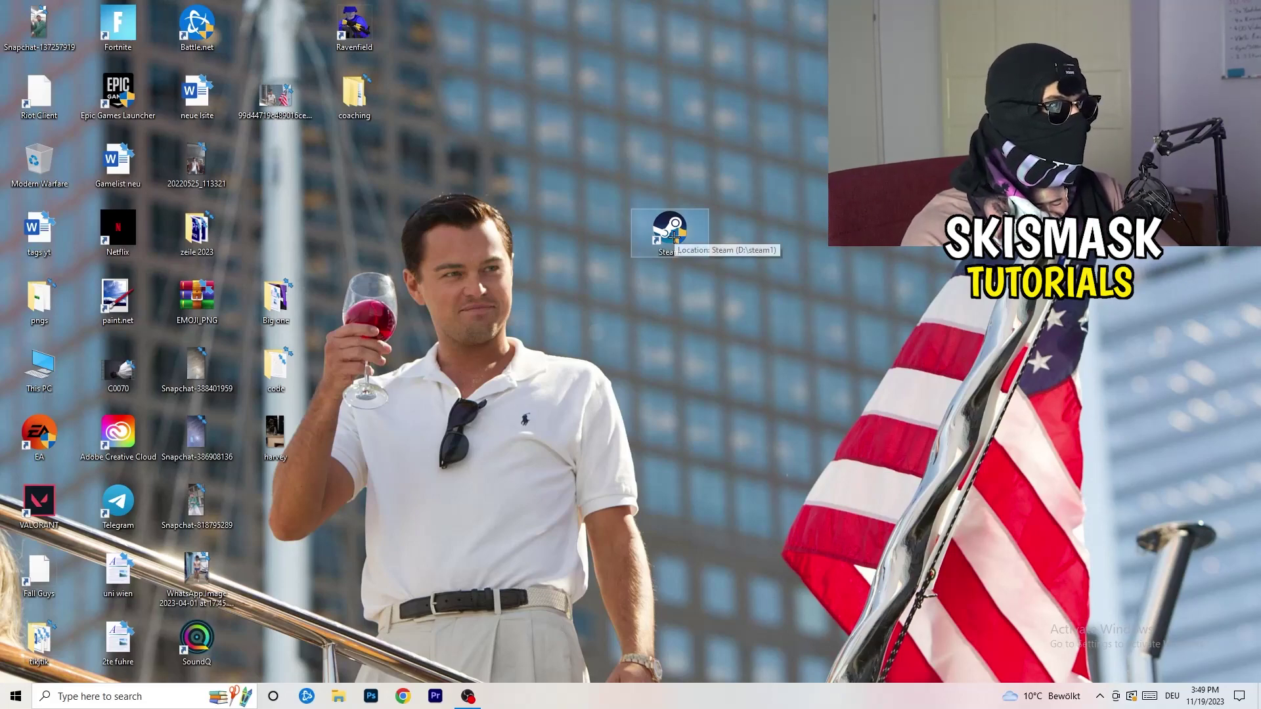
right_click(680, 231)
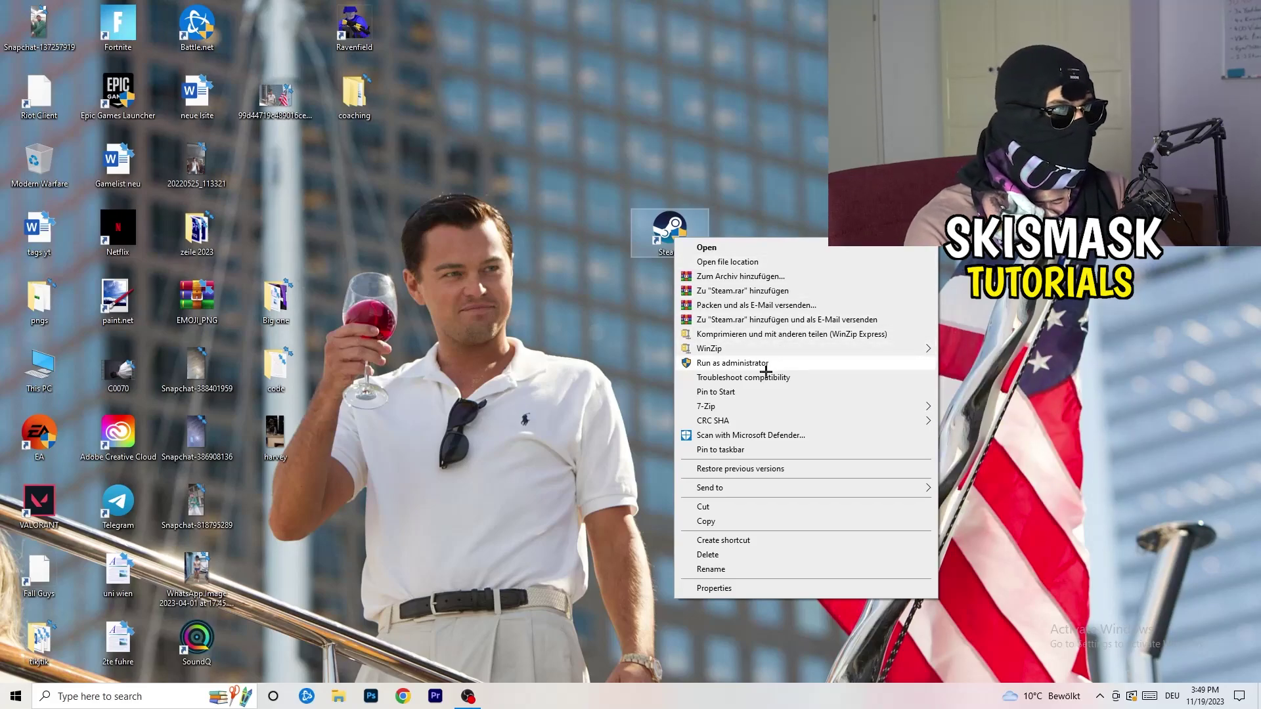
left_click(729, 591)
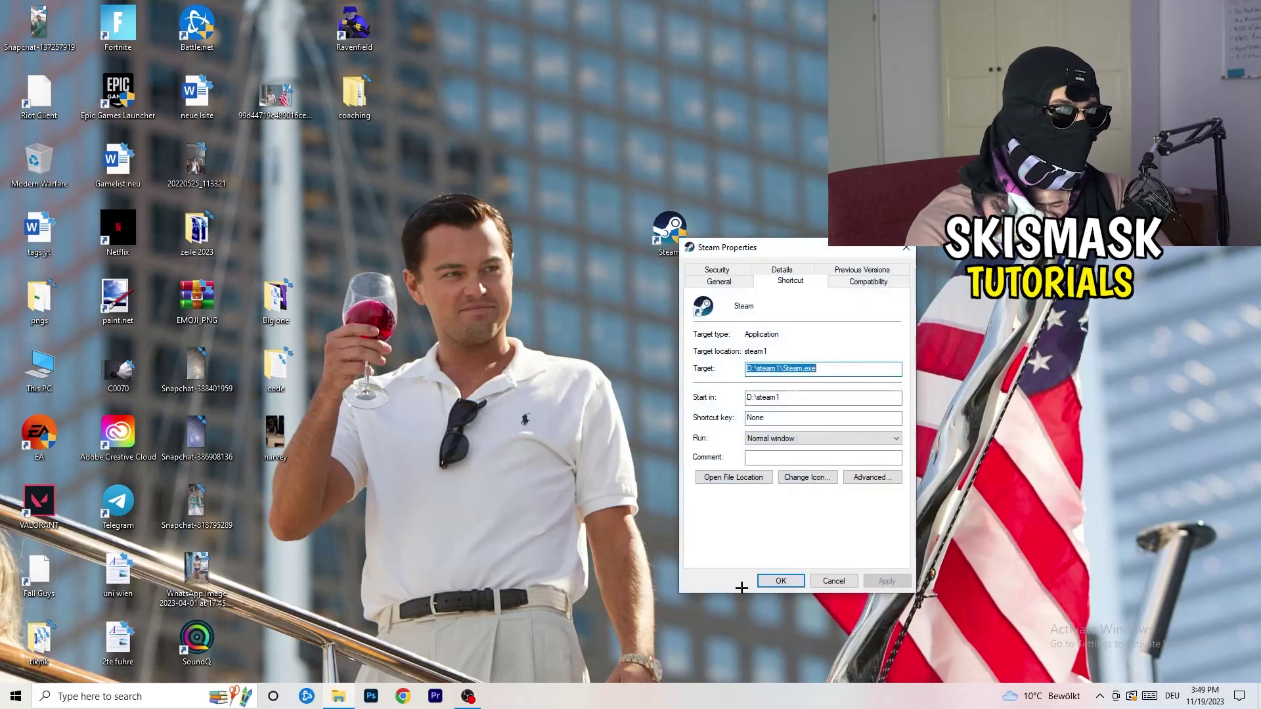
left_click_drag(786, 245, 553, 185)
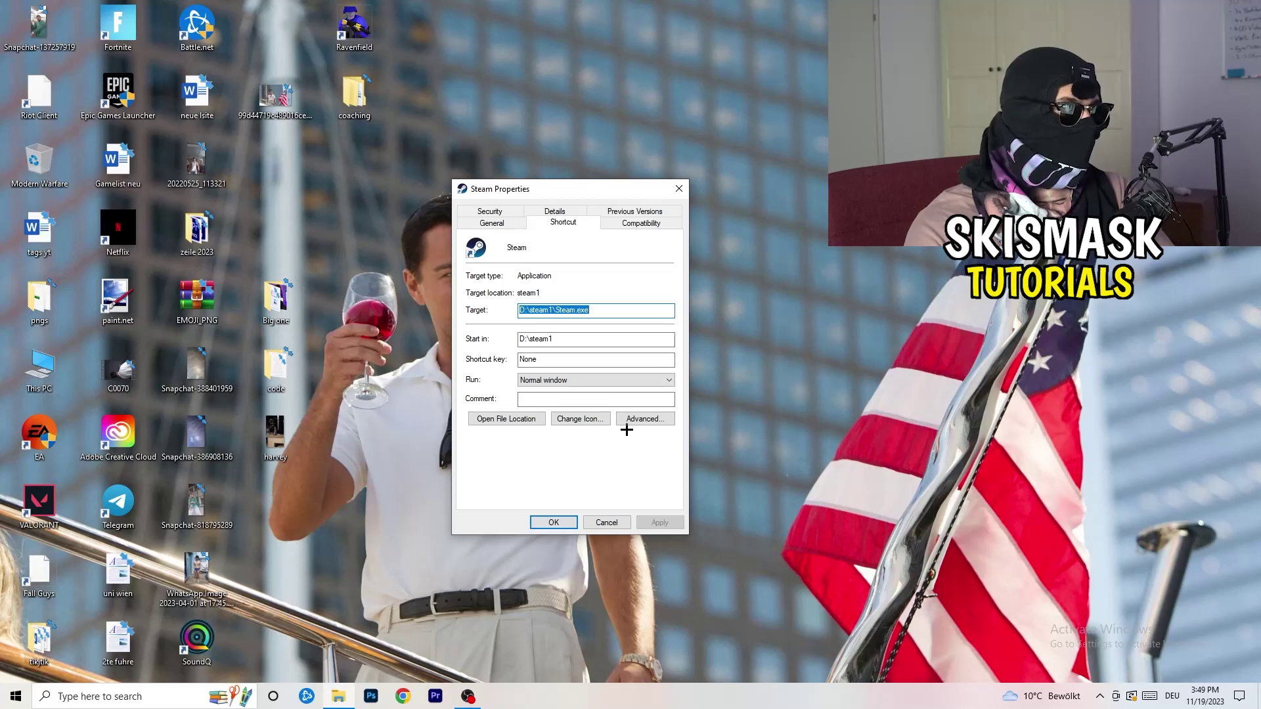
left_click(641, 223)
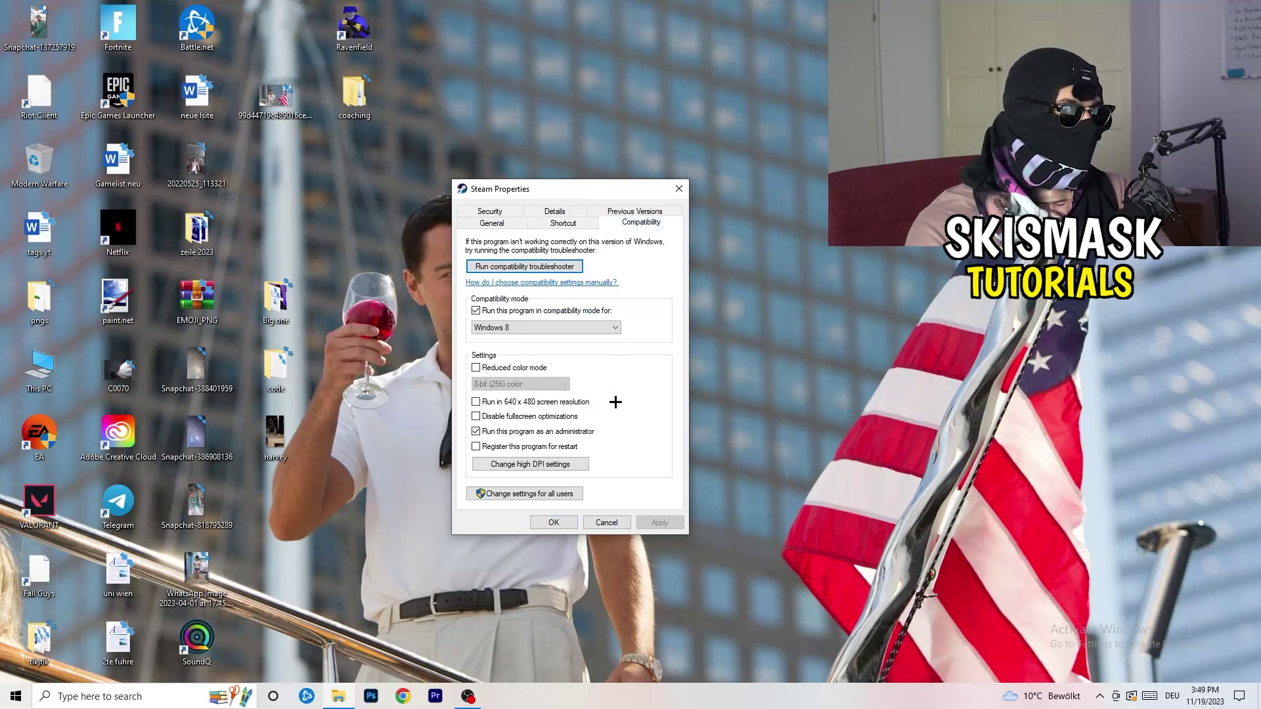
left_click_drag(578, 190, 726, 135)
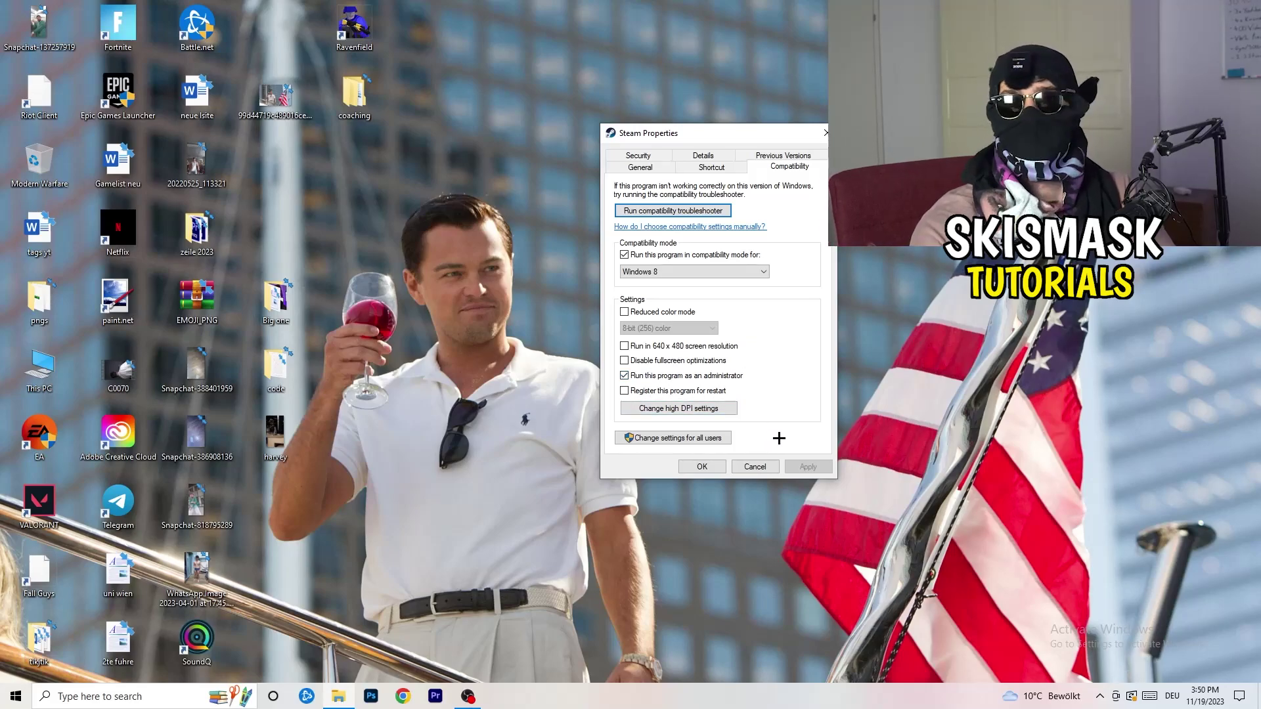
left_click(714, 470)
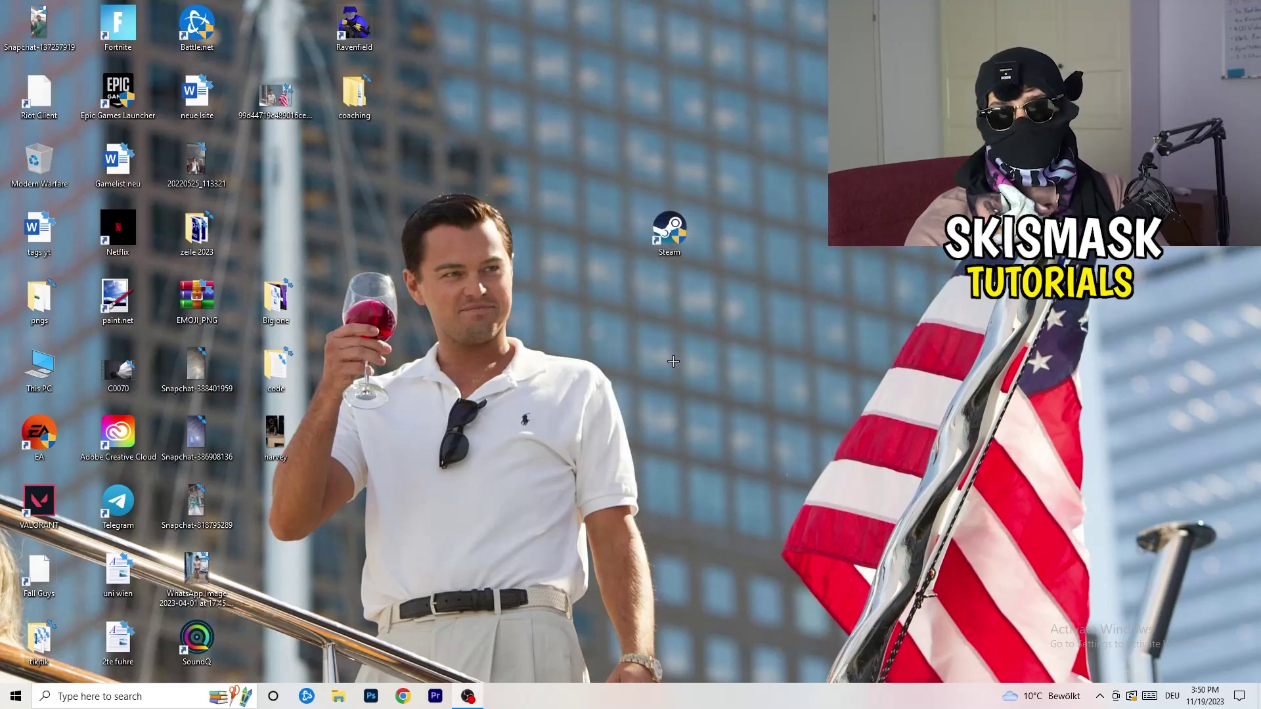
Step: Move the Steam shortcut across the desktop toward the other icons and deselect it
left_click_drag(669, 231, 594, 233)
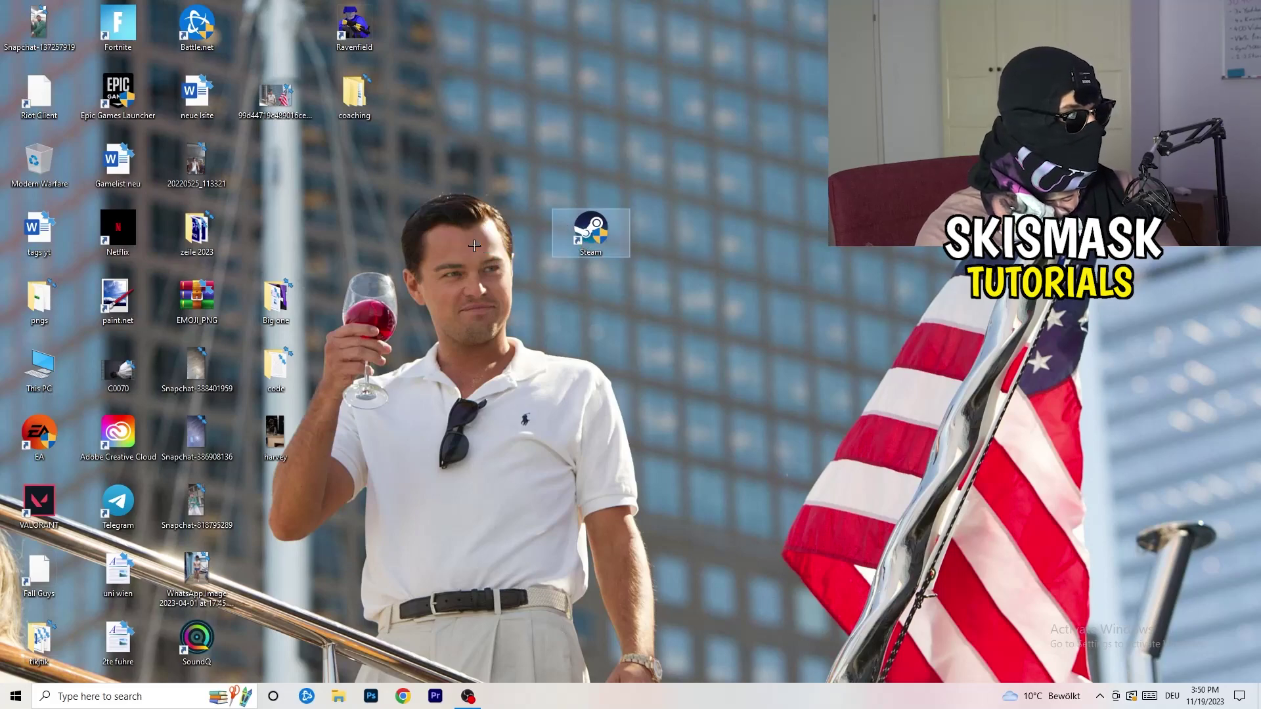
left_click_drag(595, 235, 438, 236)
left_click(551, 173)
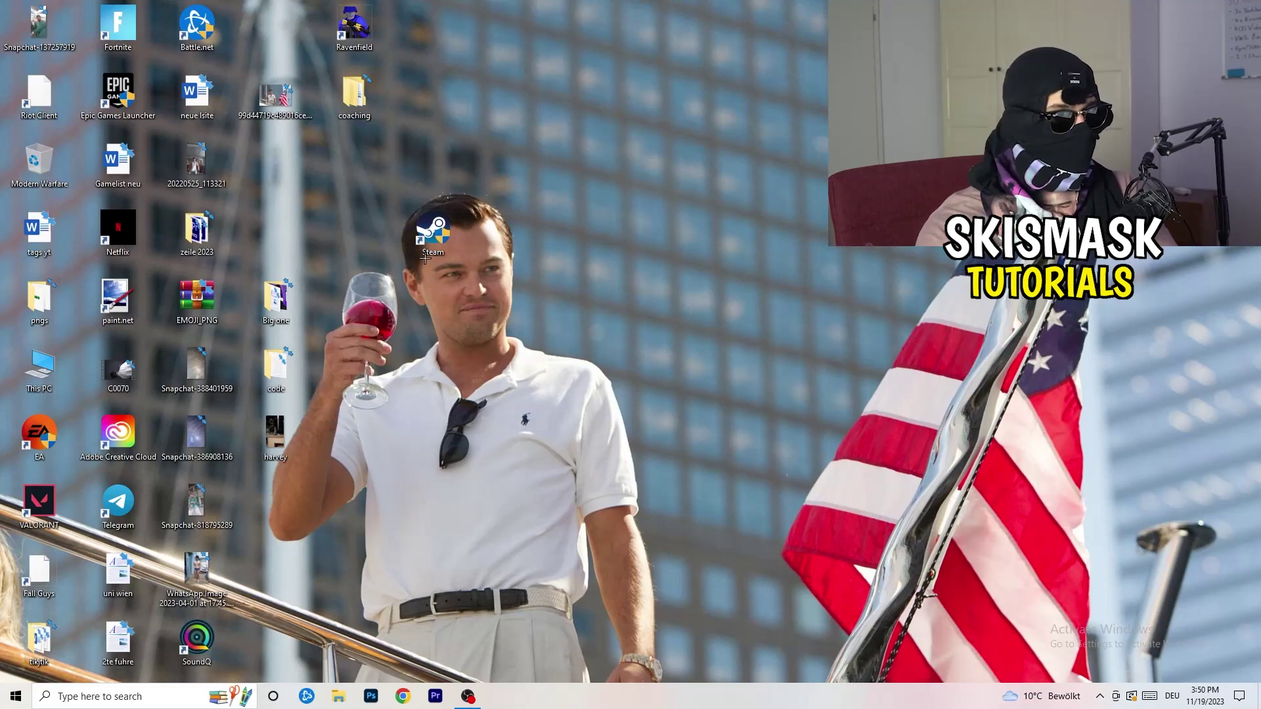
Step: Recheck the Steam shortcut's compatibility properties and close them without making changes
right_click(434, 245)
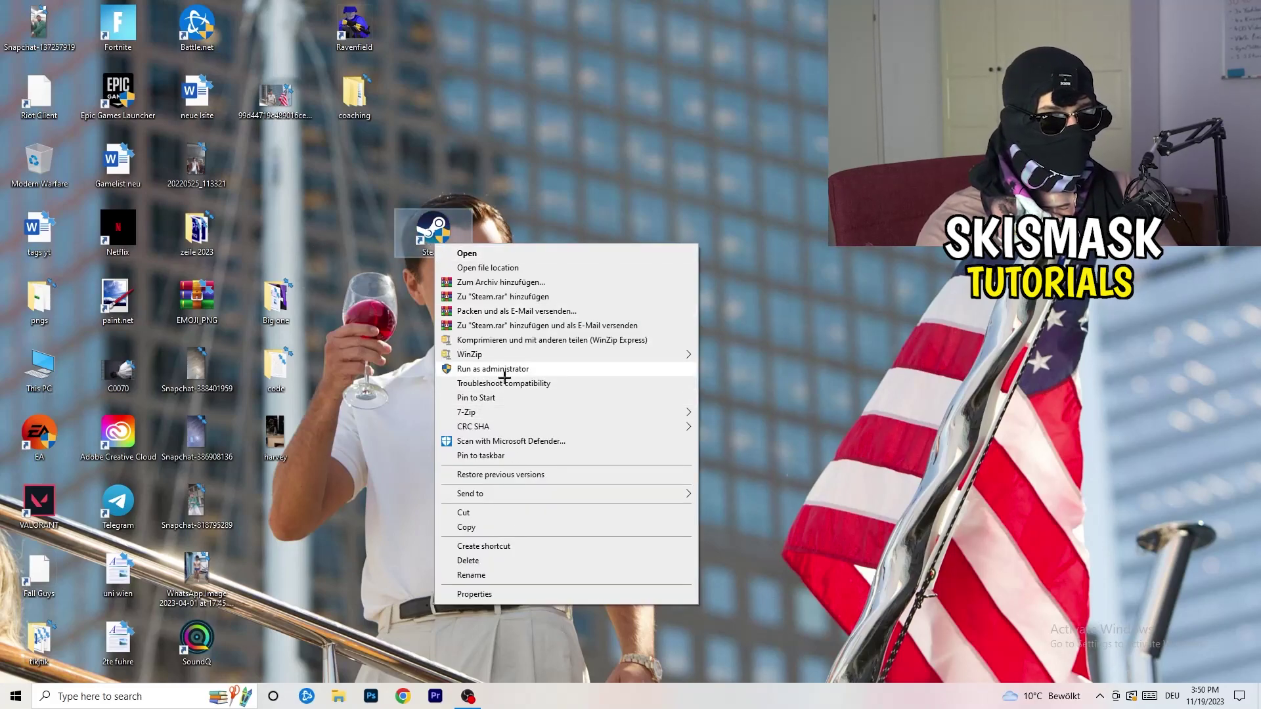
left_click(486, 594)
left_click(627, 290)
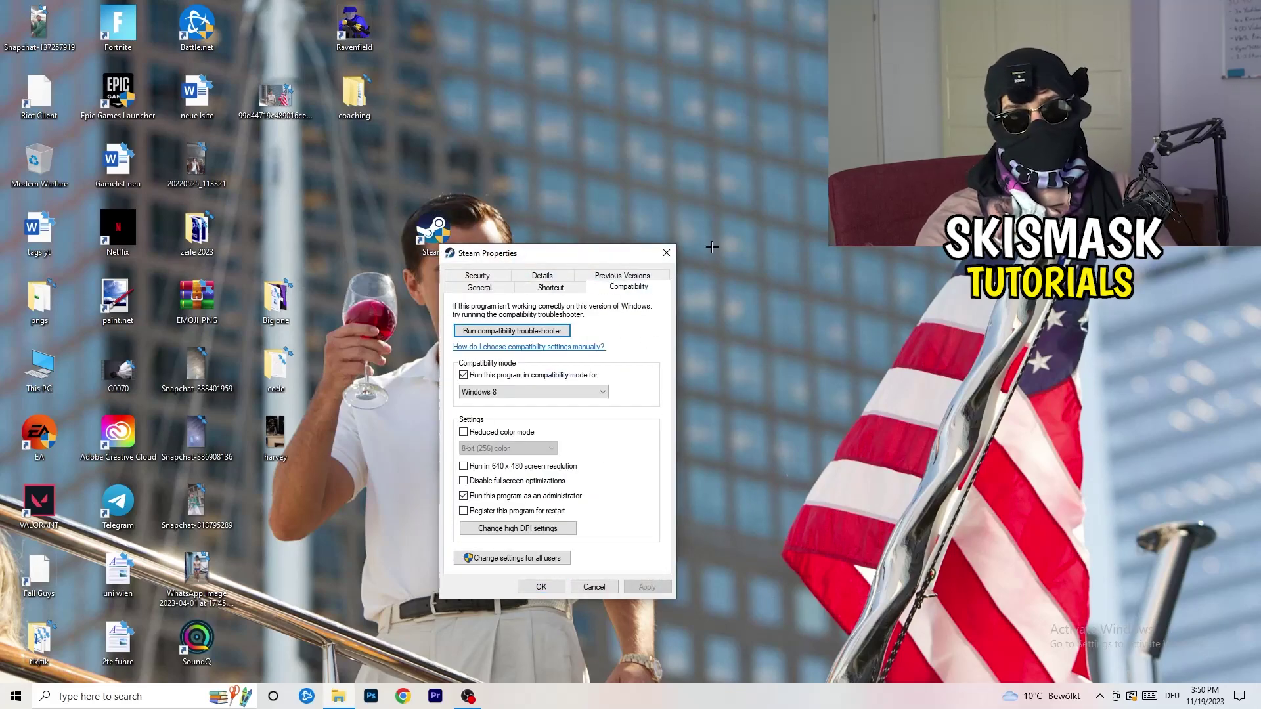
left_click(667, 254)
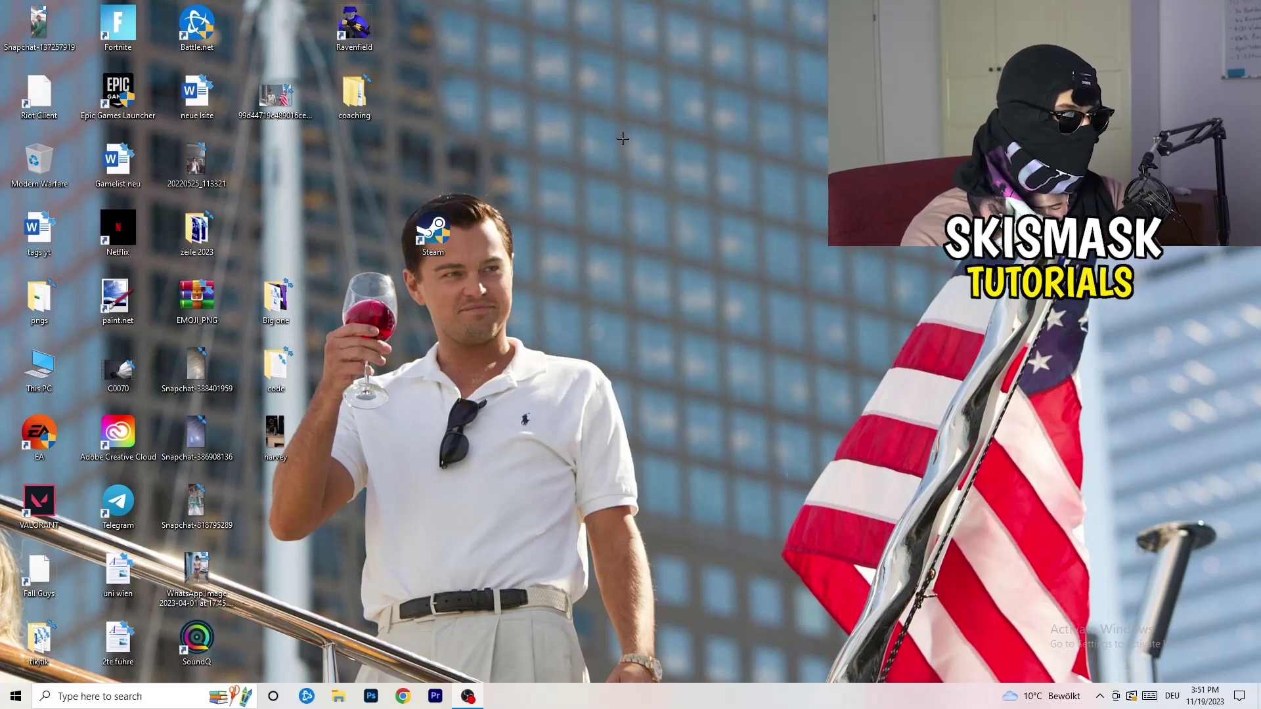
left_click_drag(640, 704, 995, 428)
left_click_drag(1047, 389, 709, 614)
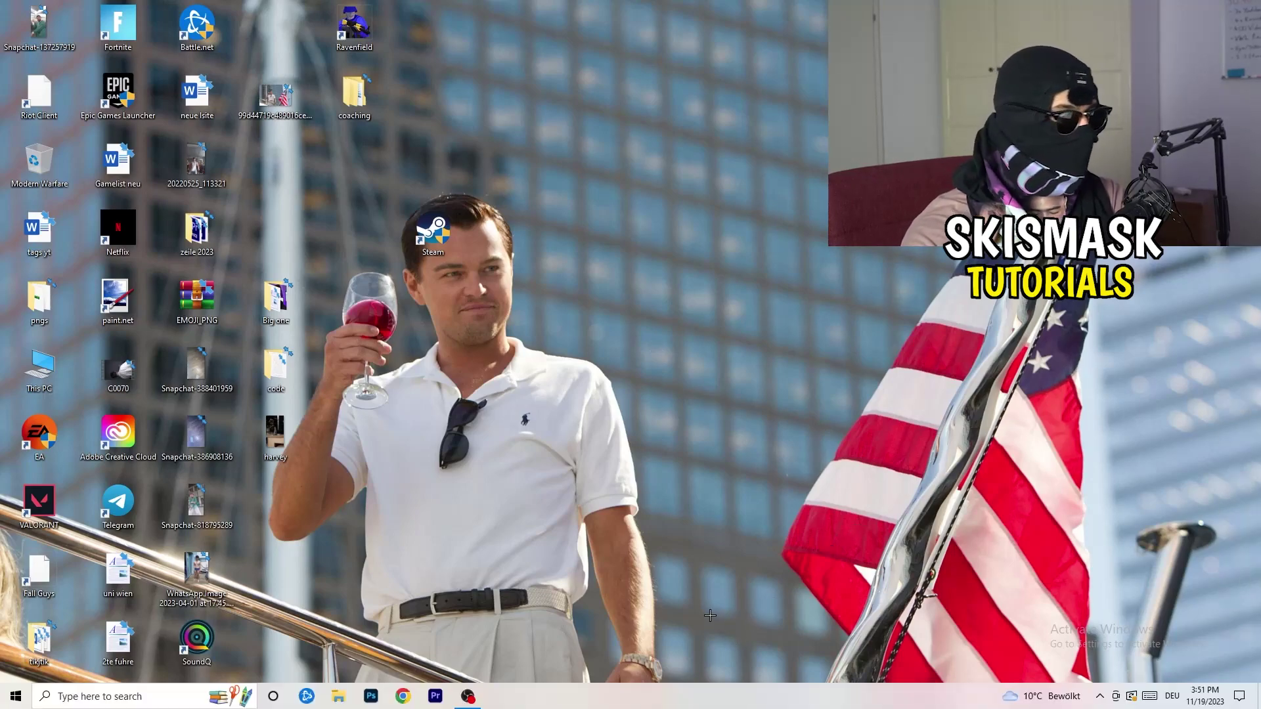
Step: Open Task Manager and show the available priority levels for a Creative Cloud UI Helper process in the detailed process list
right_click(640, 701)
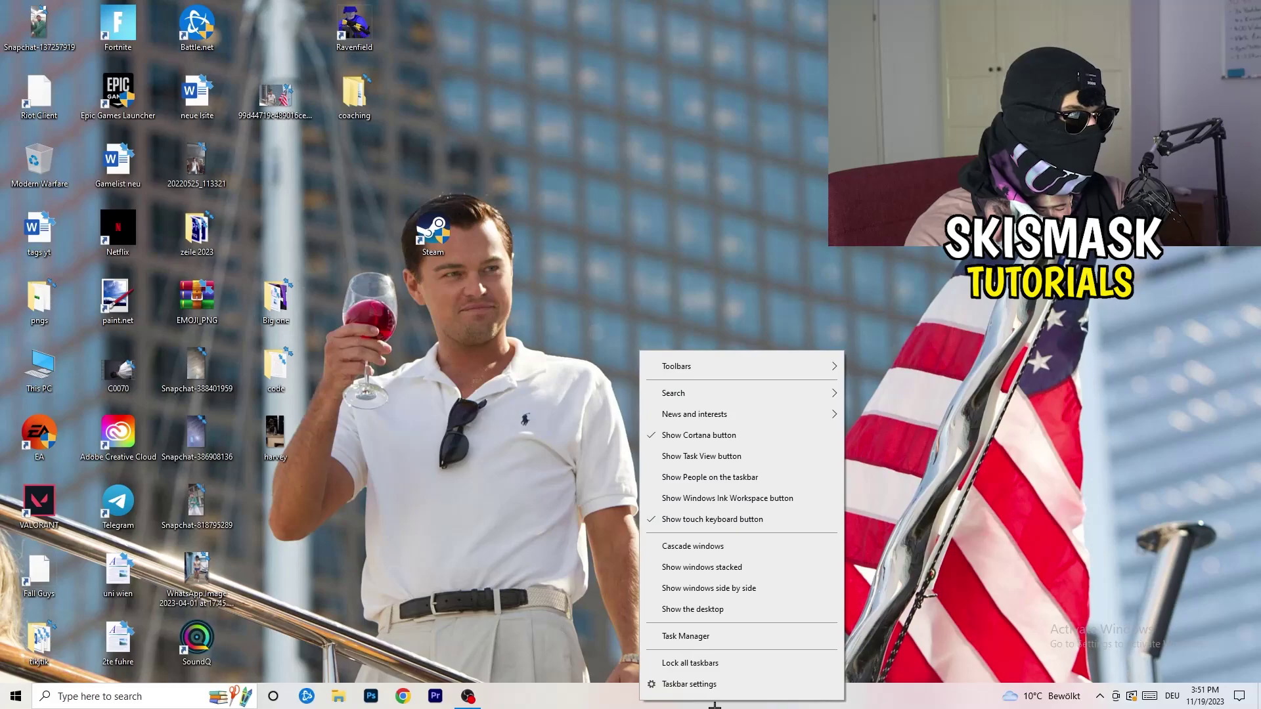
left_click(702, 637)
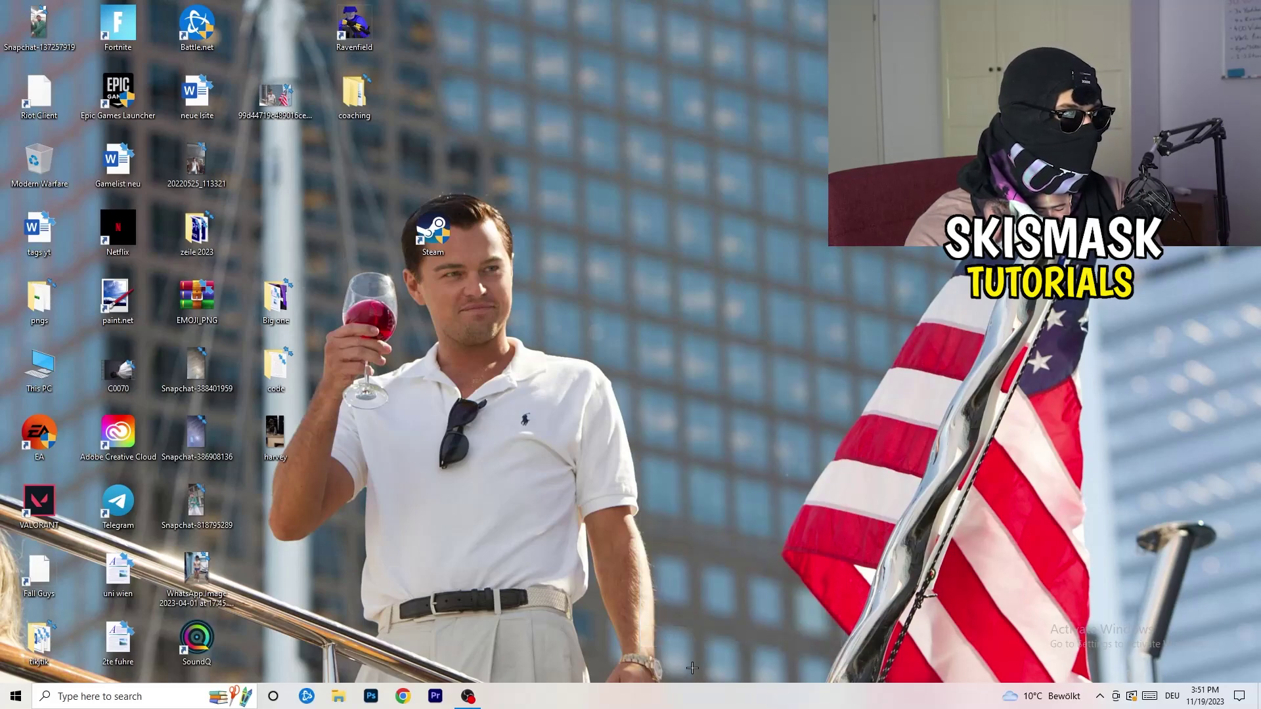
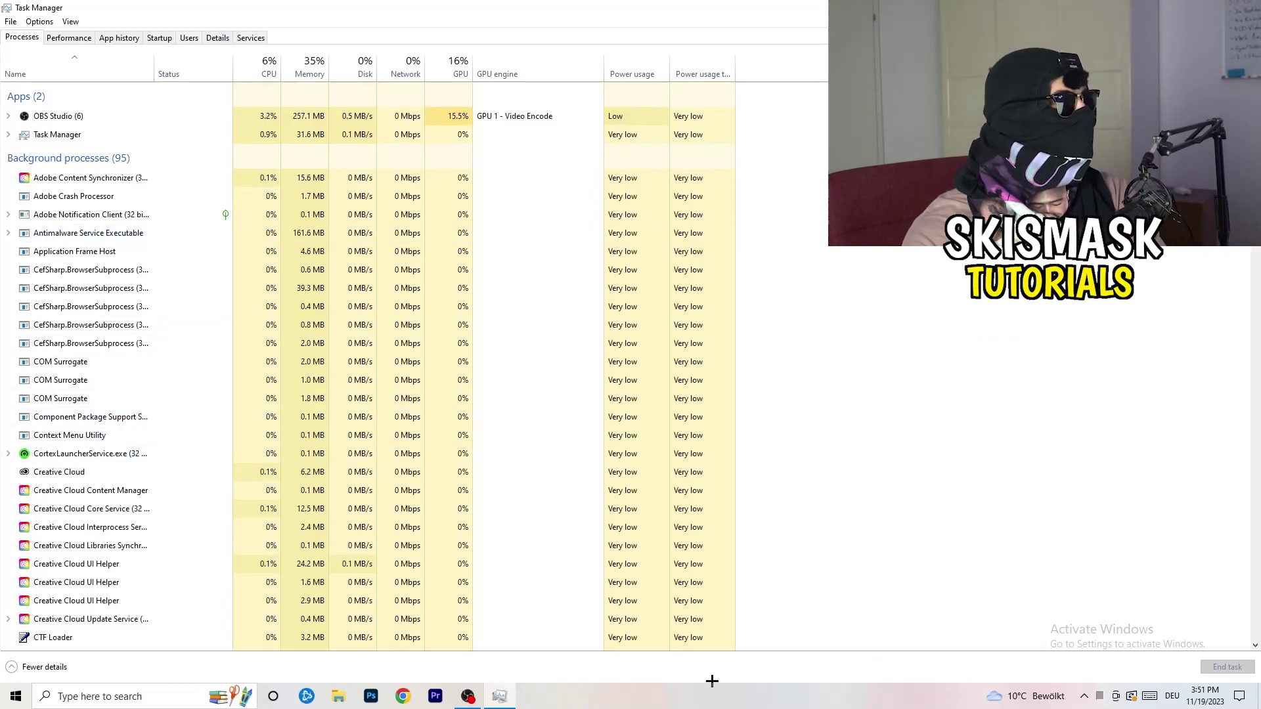
left_click(209, 38)
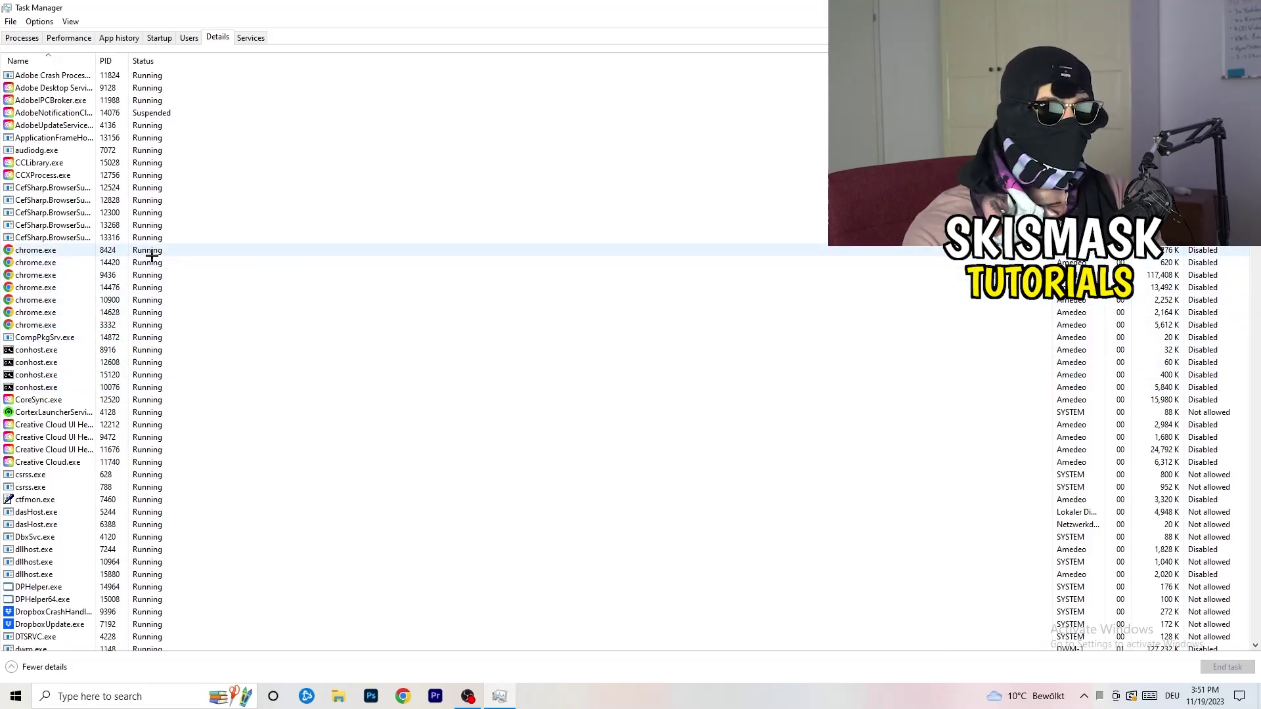
scroll(151, 256, "down", 3)
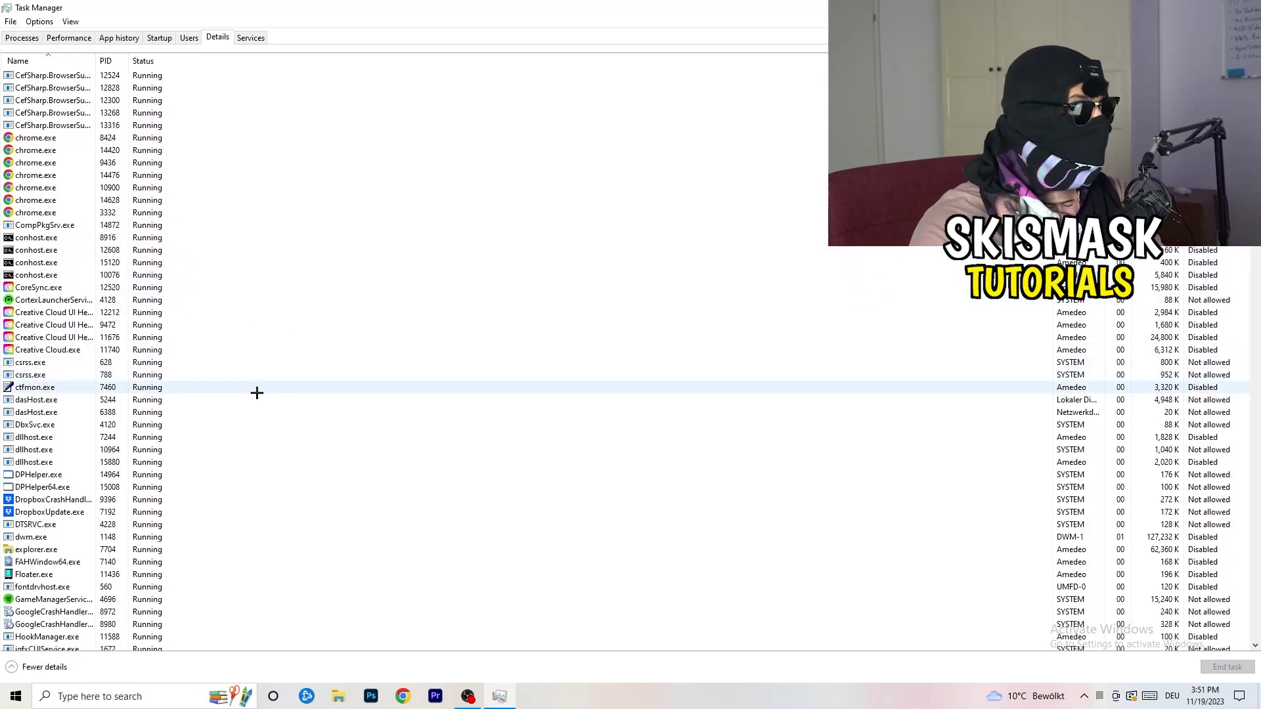
right_click(52, 336)
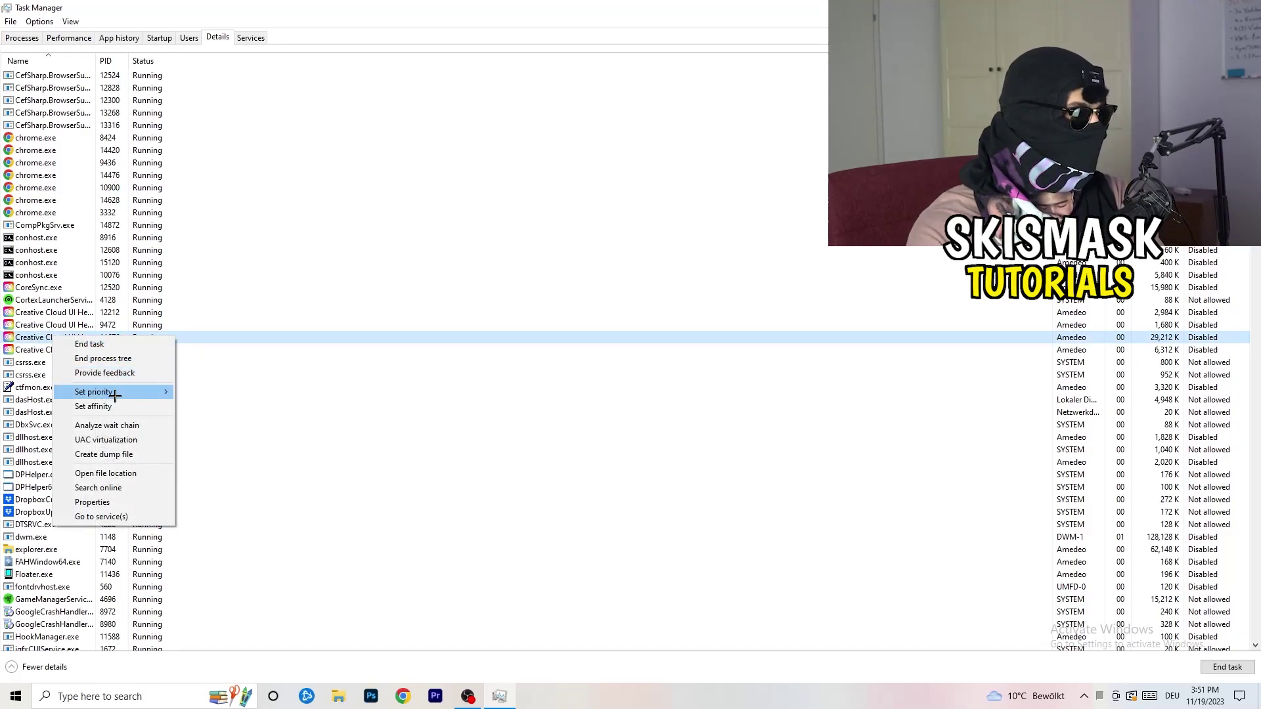
mouse_move(115, 396)
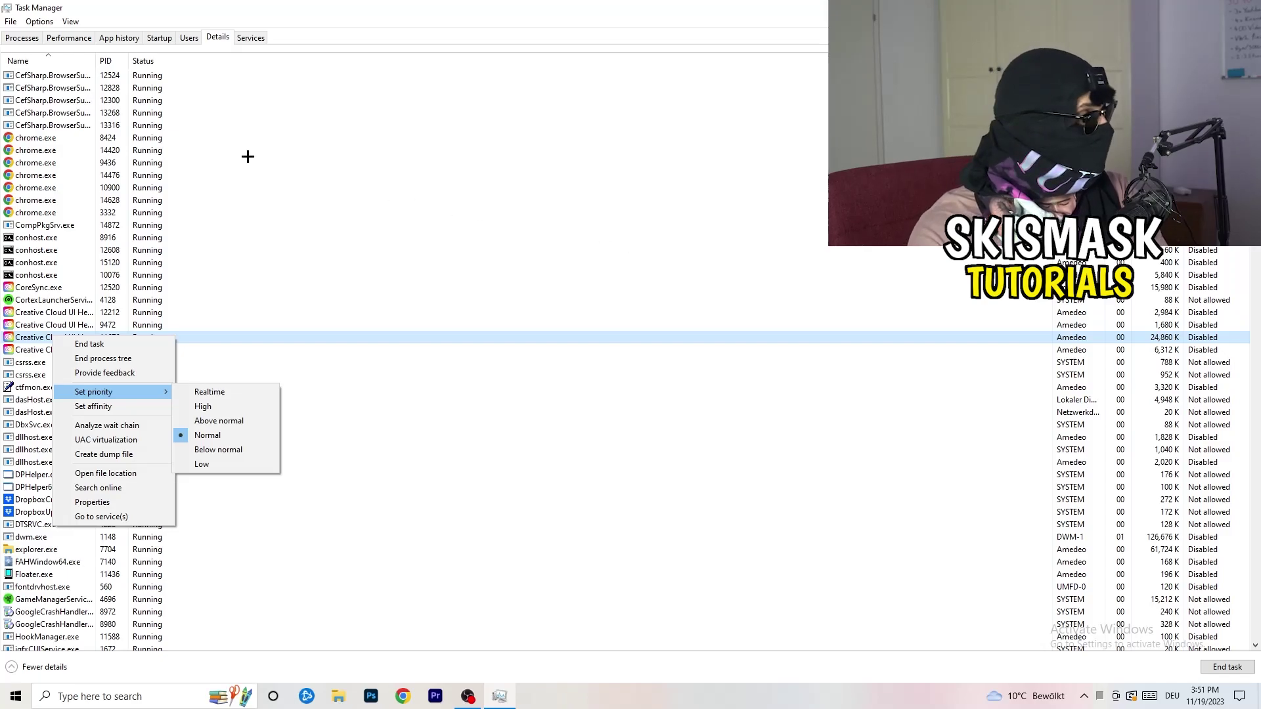
Step: View the startup programs and show the actions for File Association Helper without applying any
left_click(166, 36)
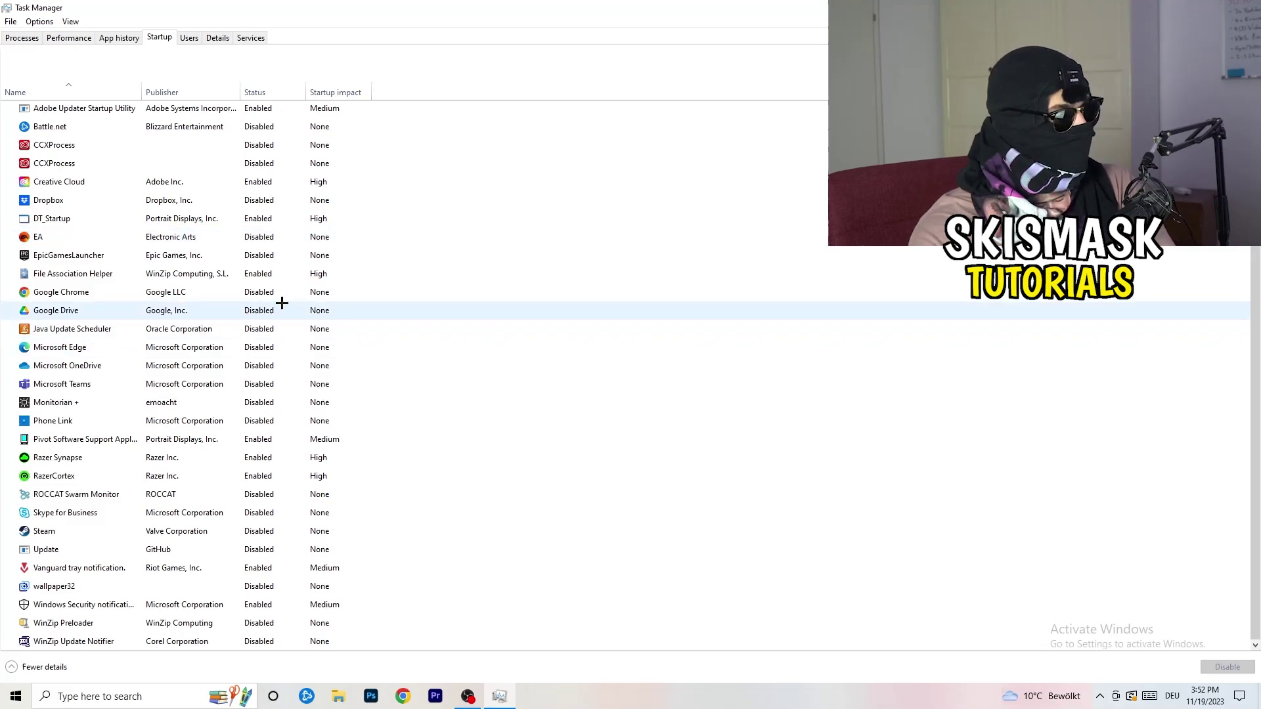
right_click(269, 275)
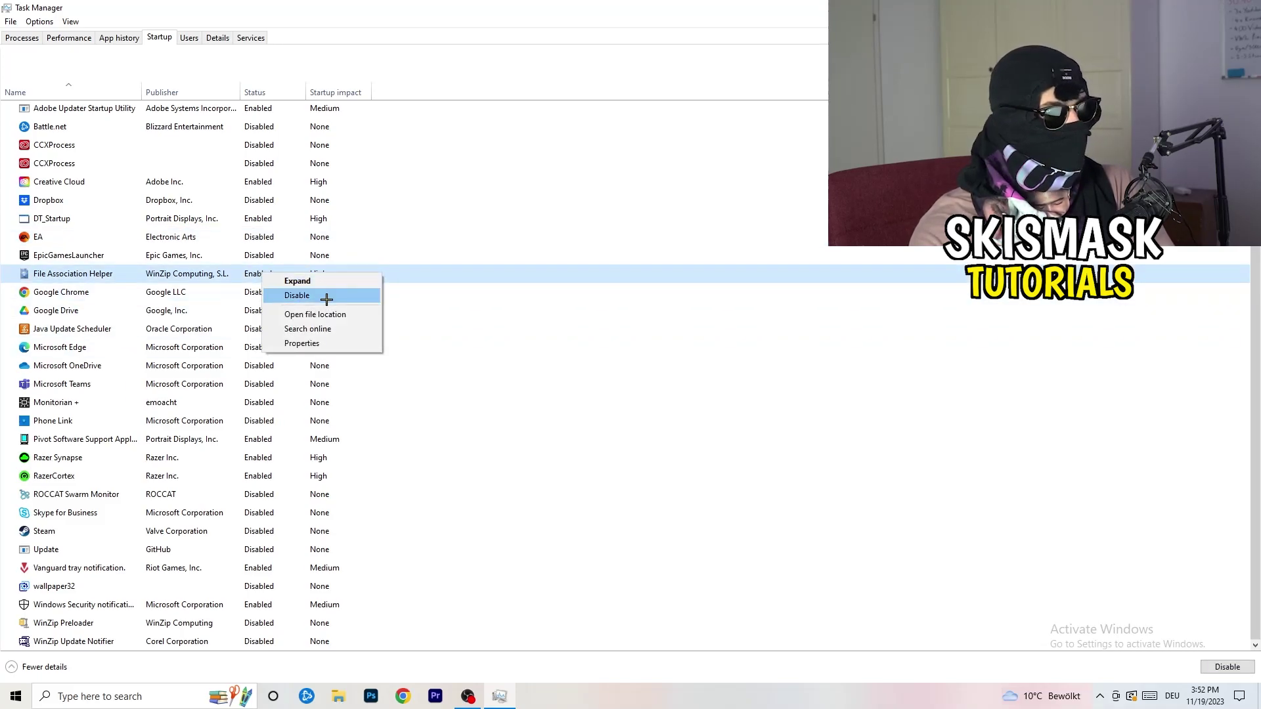
left_click(515, 96)
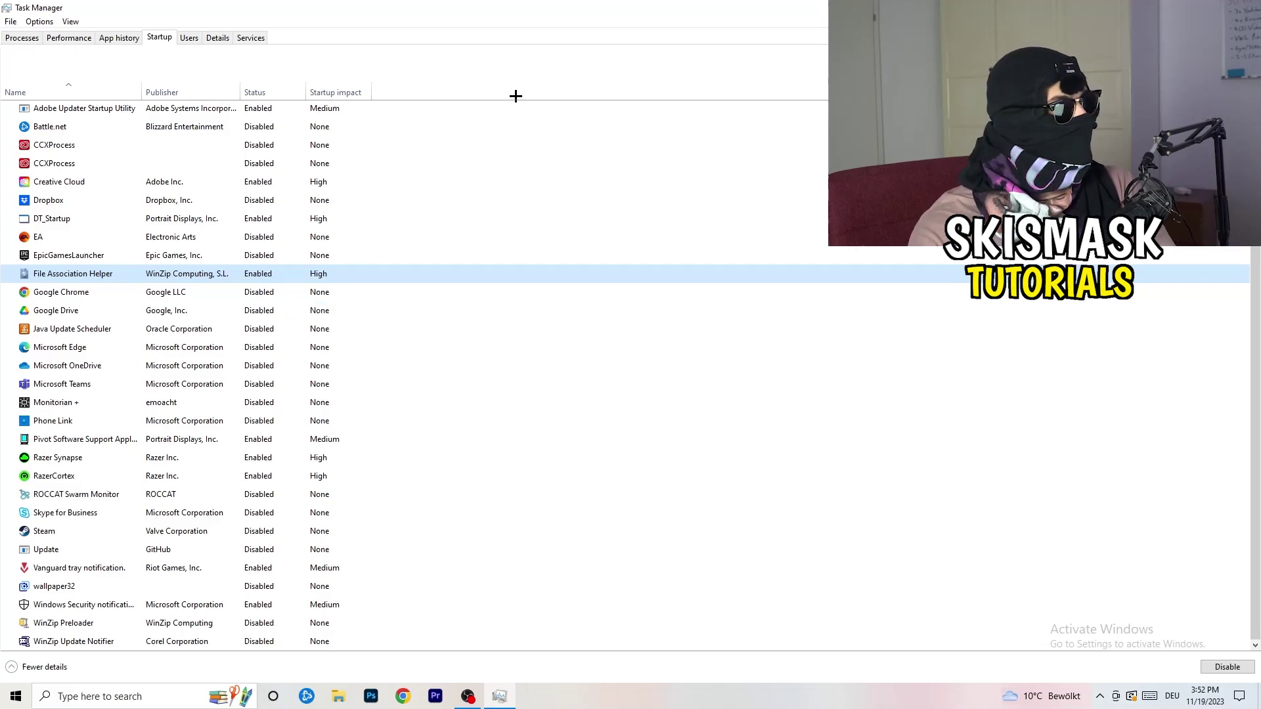
Step: Sort the running processes by CPU and GPU usage and look through the list for resource-heavy programs
left_click(38, 40)
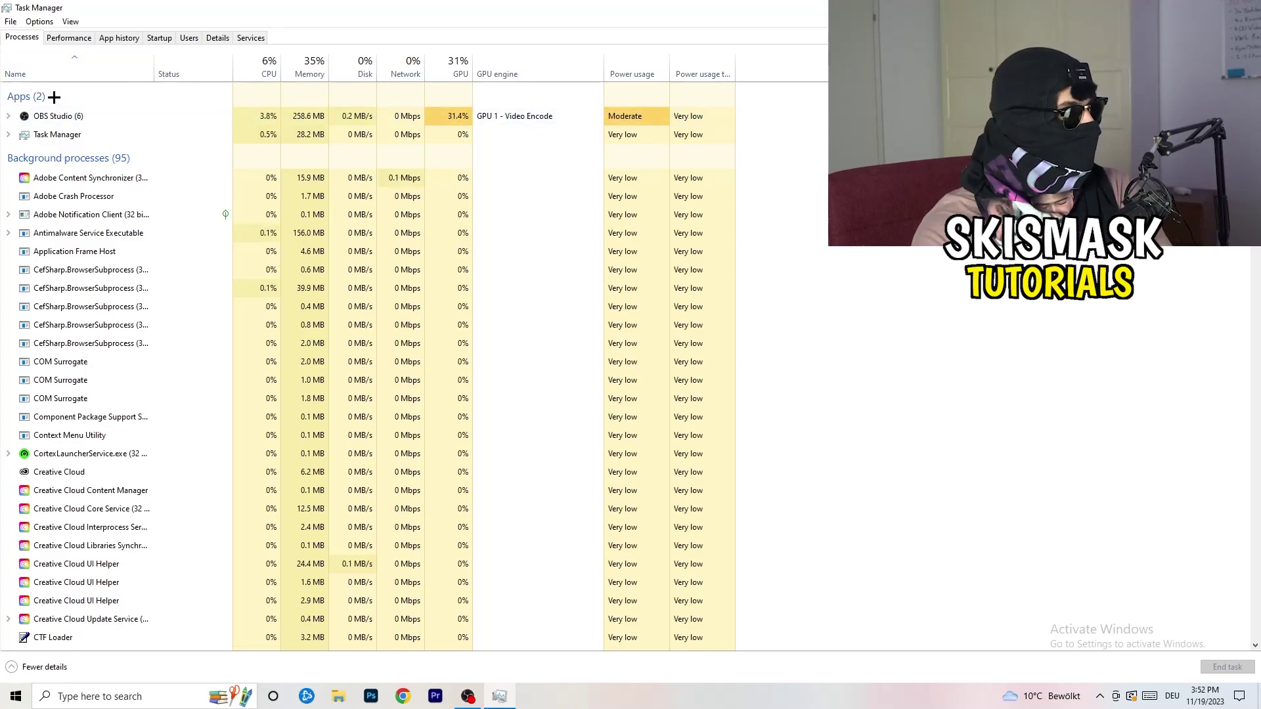
left_click(266, 63)
left_click(444, 59)
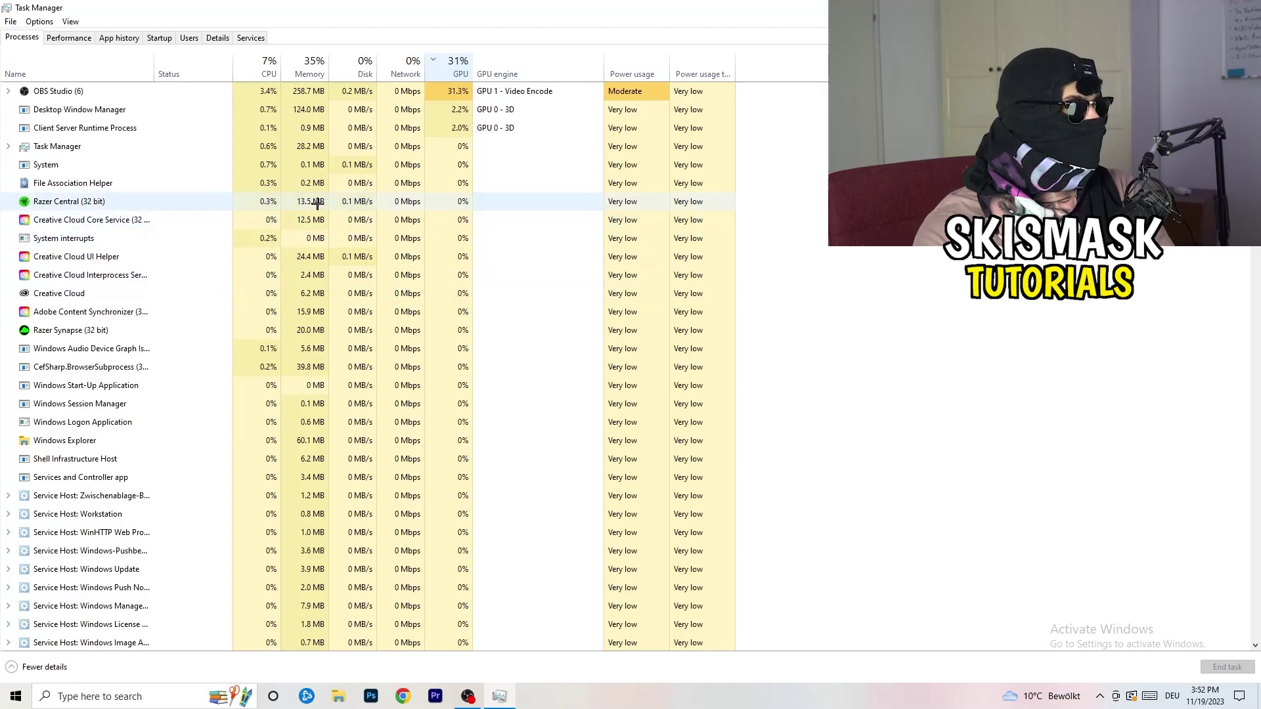
left_click(454, 69)
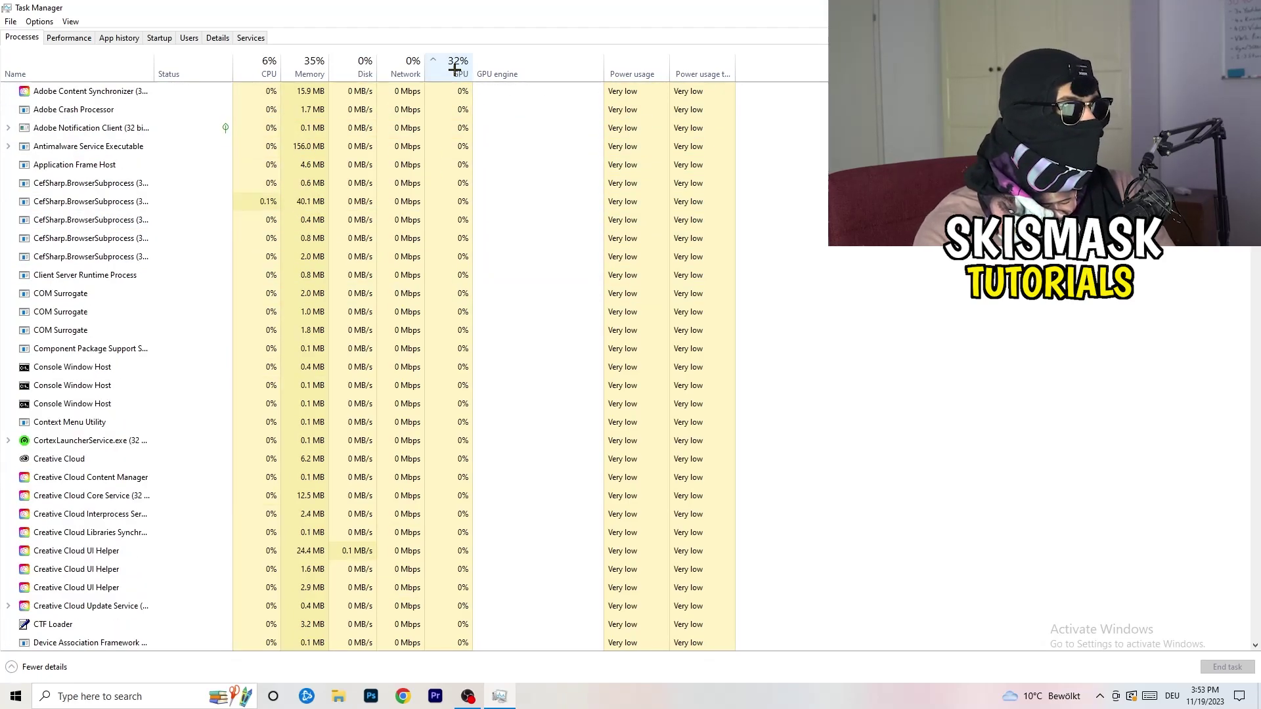
scroll(461, 213, "down", 4)
scroll(461, 212, "down", 5)
scroll(463, 209, "up", 9)
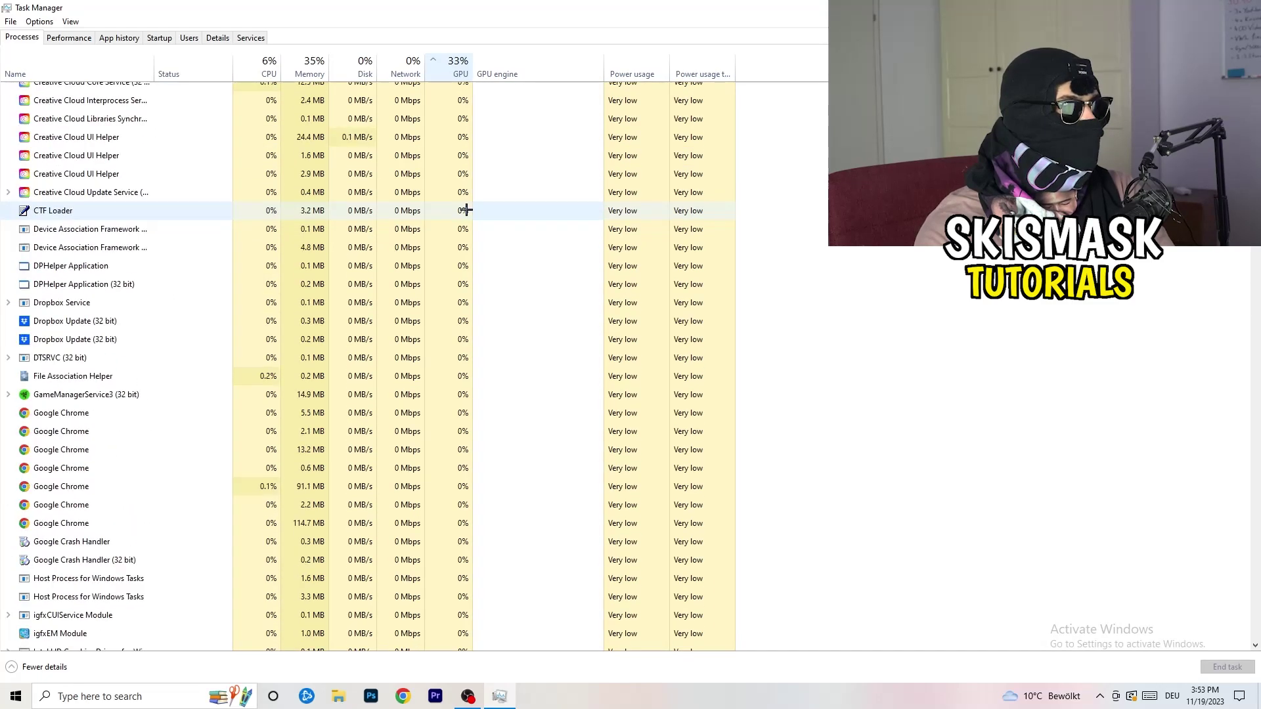
scroll(466, 205, "down", 20)
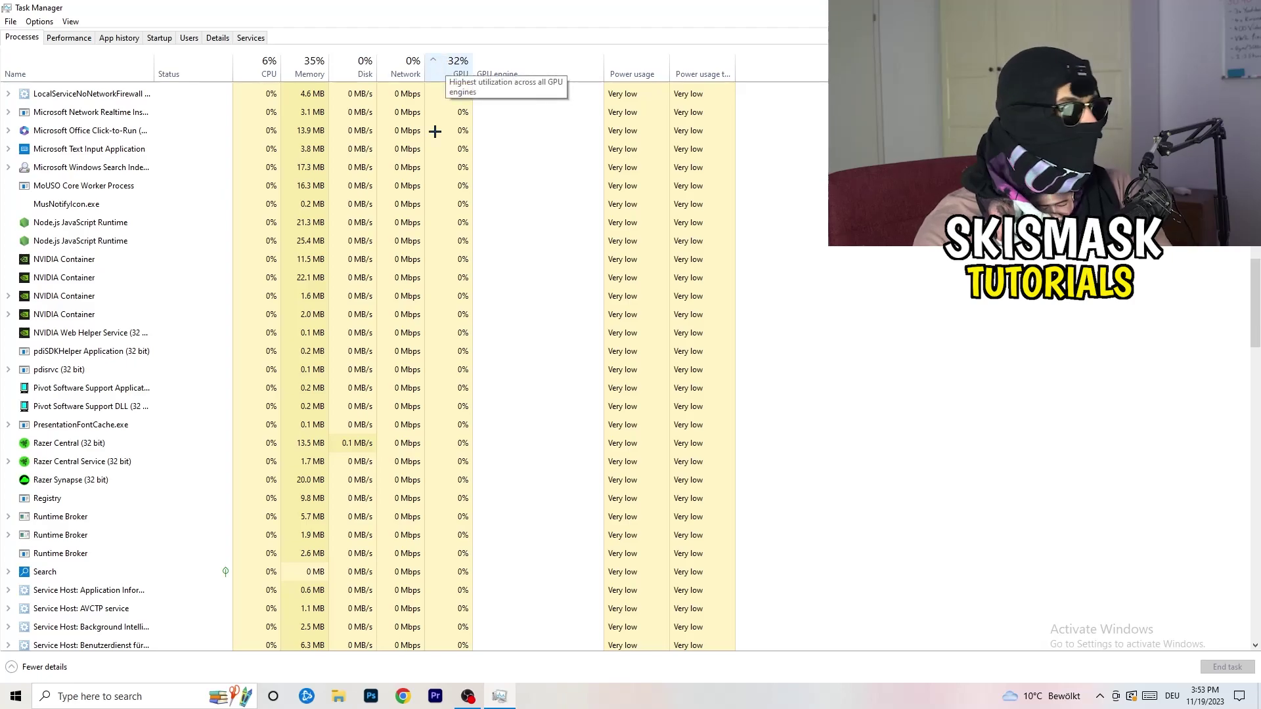
Step: Show the actions for the Microsoft Windows Search Indexer process, sort the list by CPU usage, and close Task Manager
right_click(427, 165)
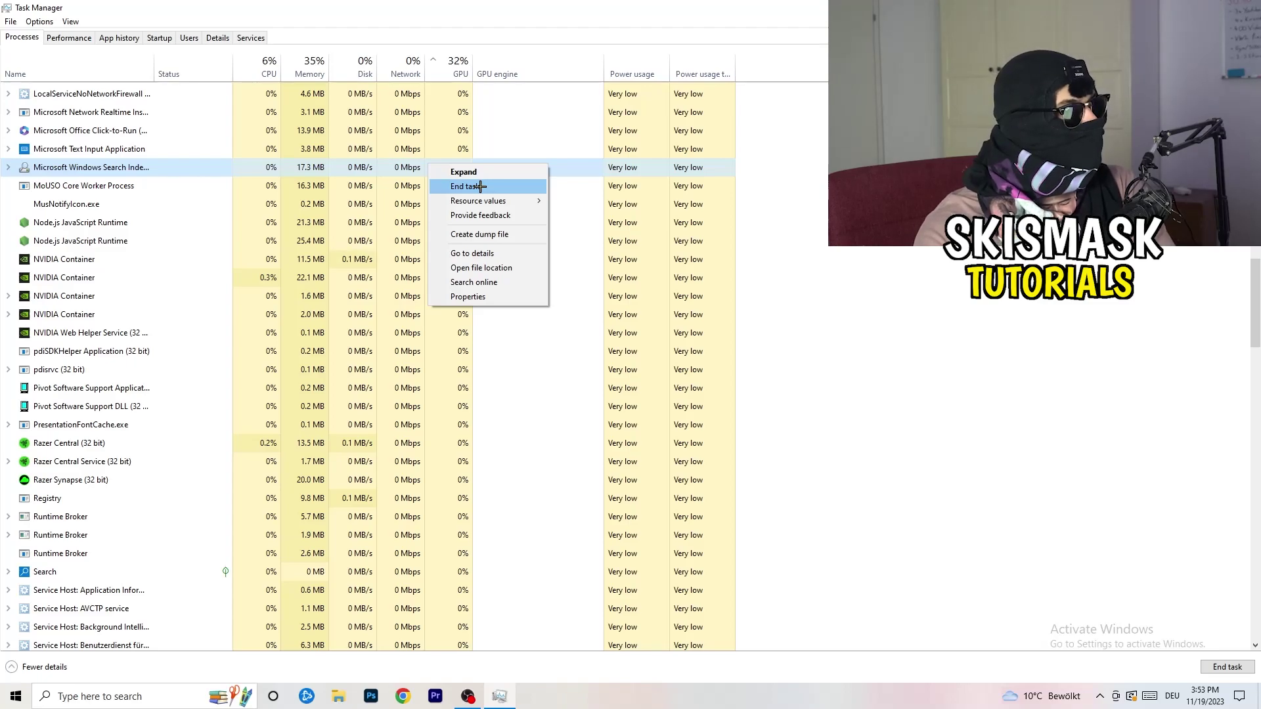
left_click(266, 66)
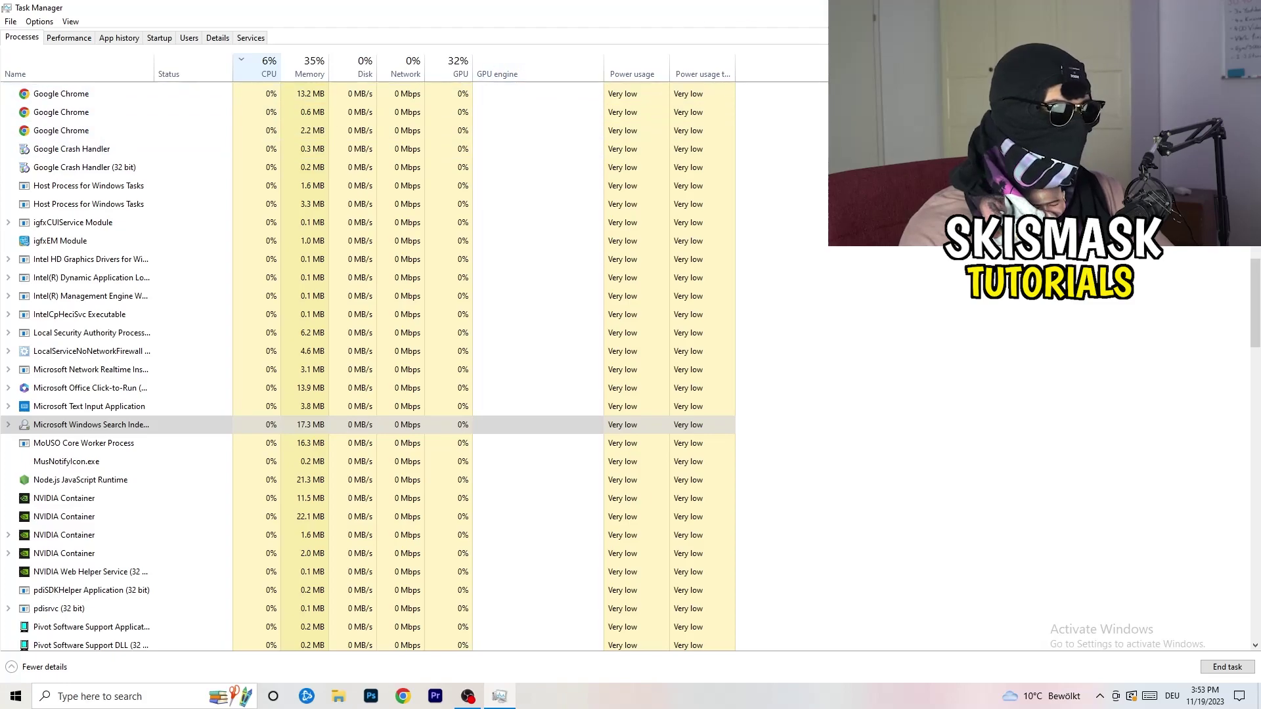
key("alt+F4")
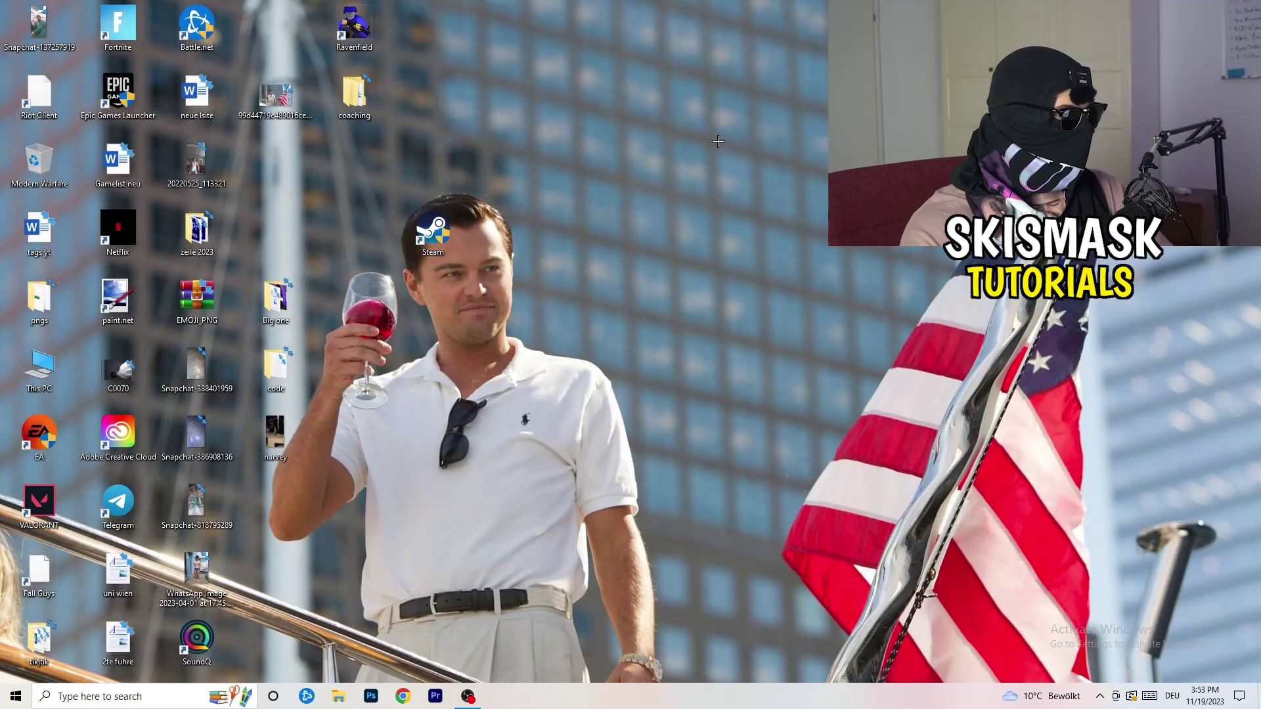
Step: Open the Gaming section of Windows Settings and examine the Captures options for background recording, audio and video
left_click(4, 700)
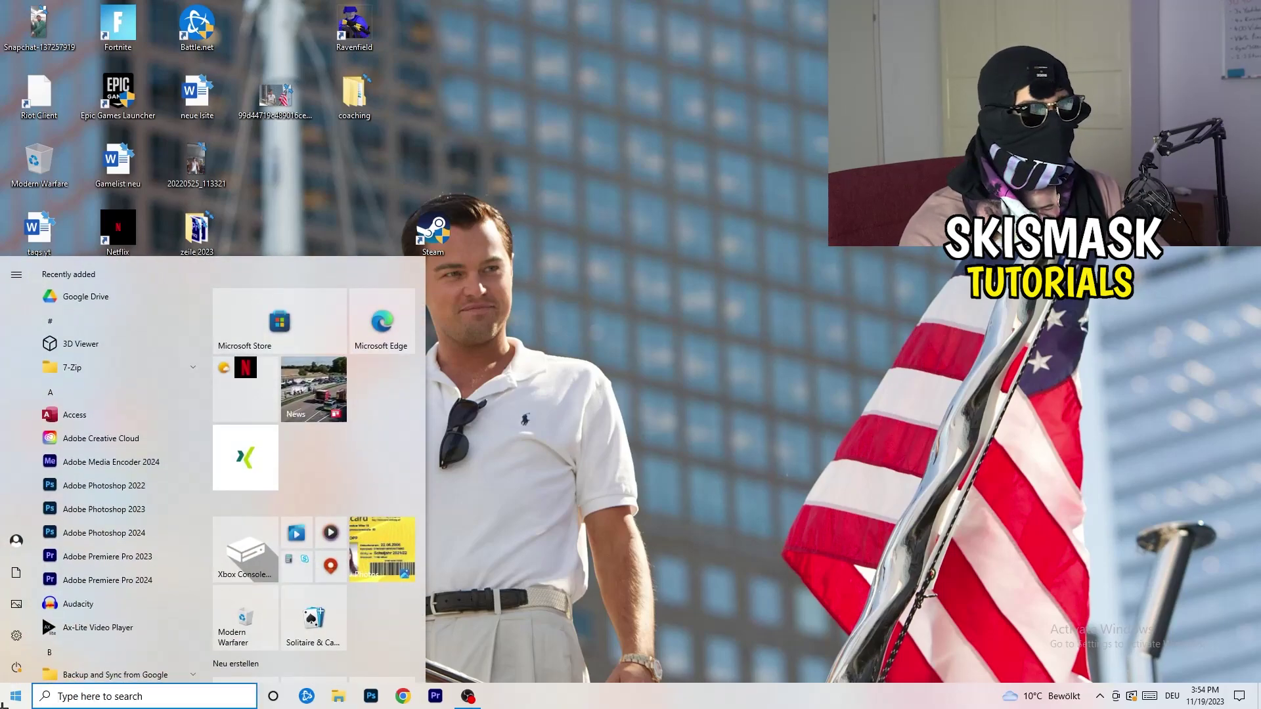
left_click(17, 636)
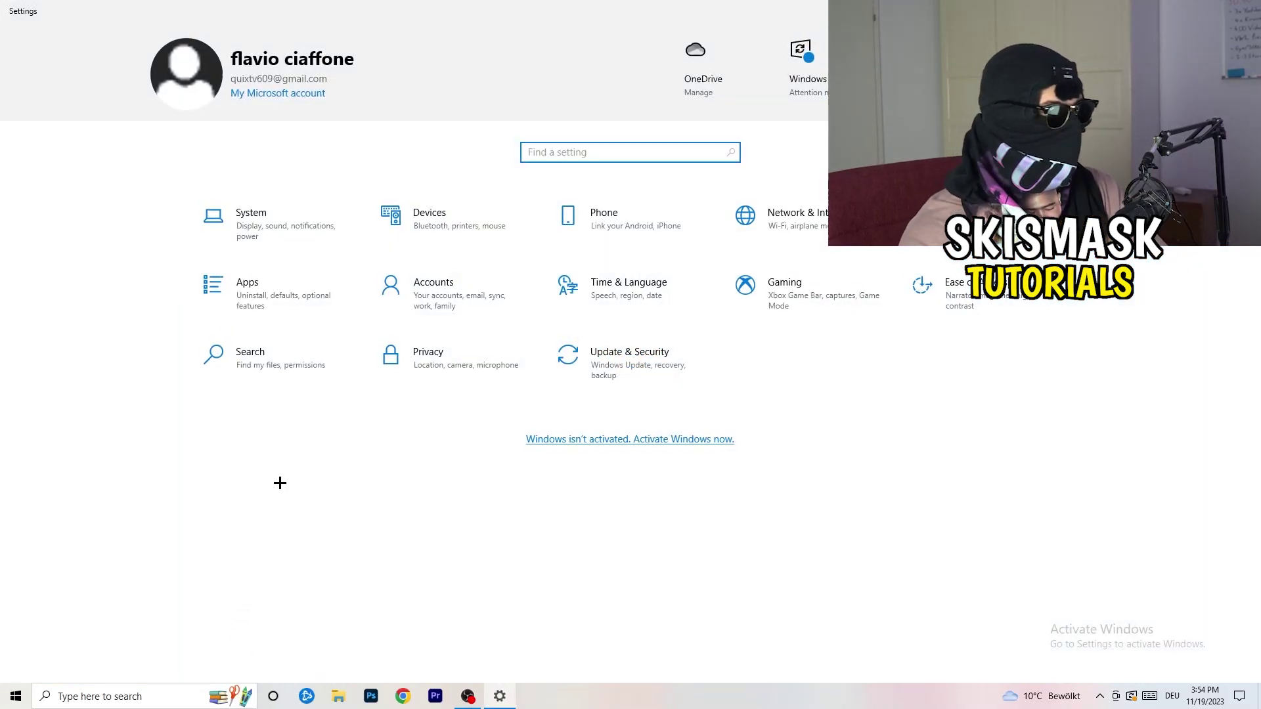
left_click(745, 286)
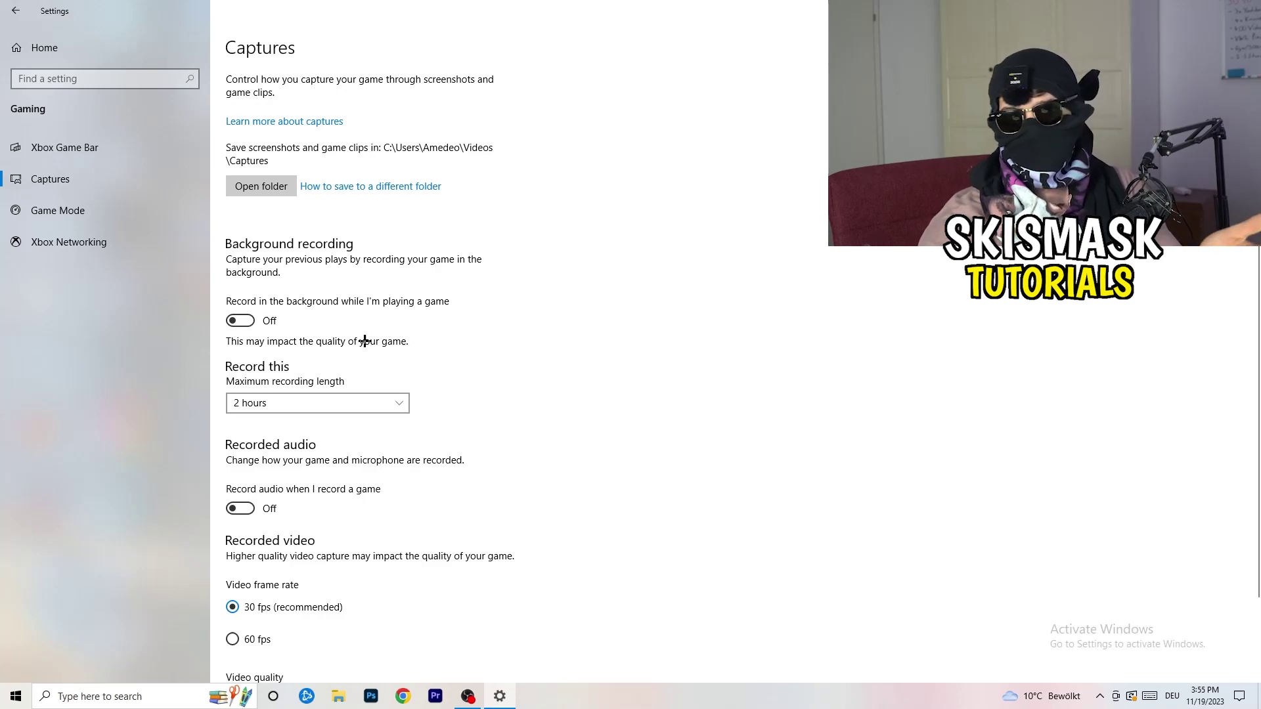
scroll(363, 340, "down", 3)
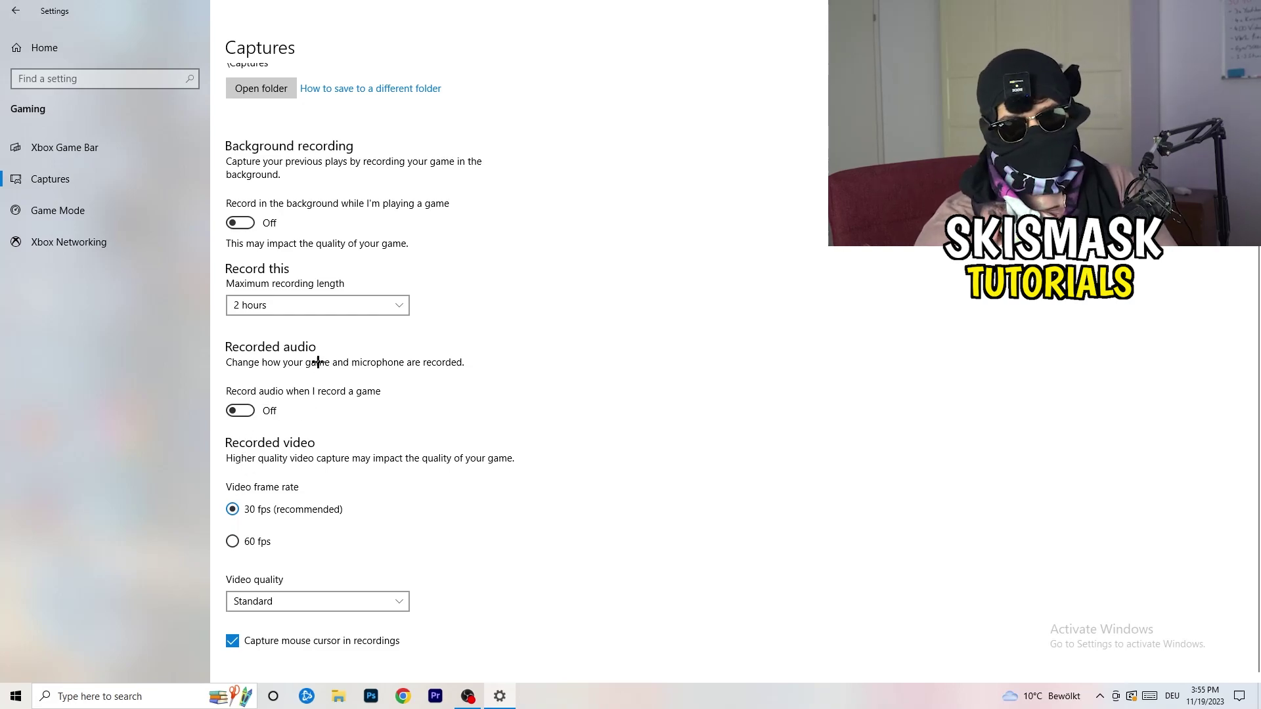
Step: Check the Game Mode setting, and open Update & Security to review the Windows Update status
left_click(44, 209)
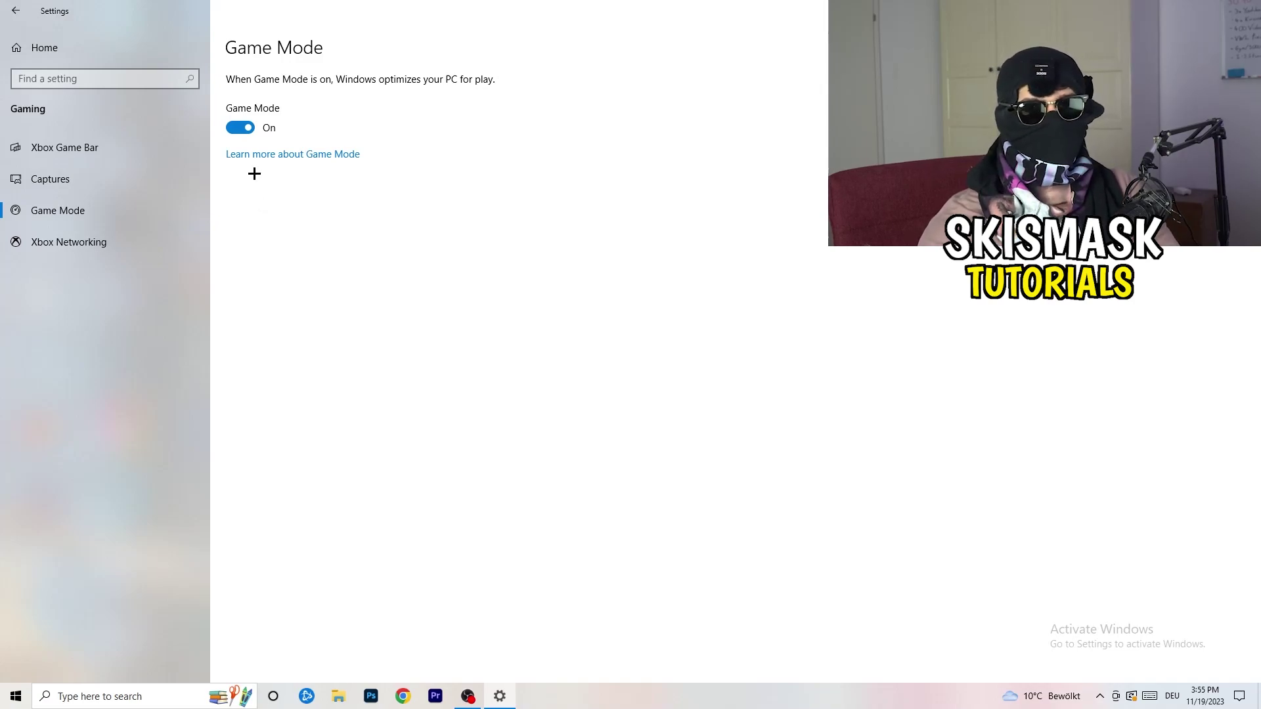
left_click(15, 11)
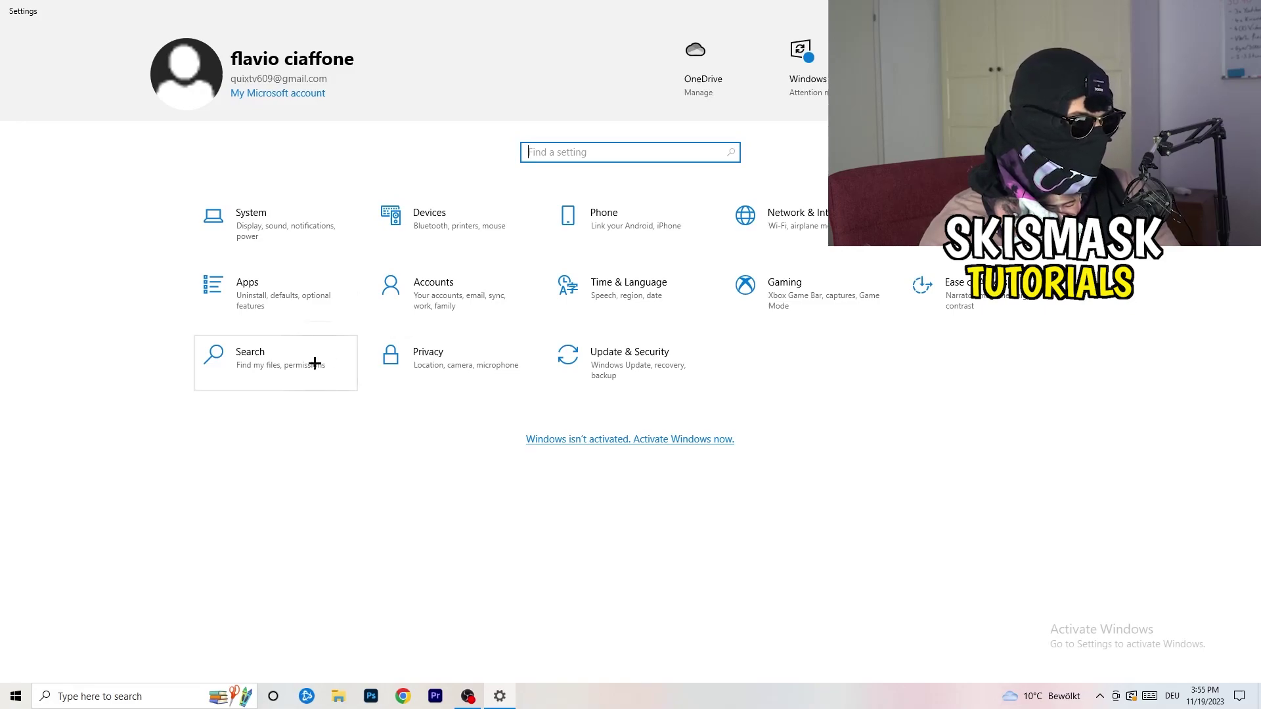
left_click(666, 360)
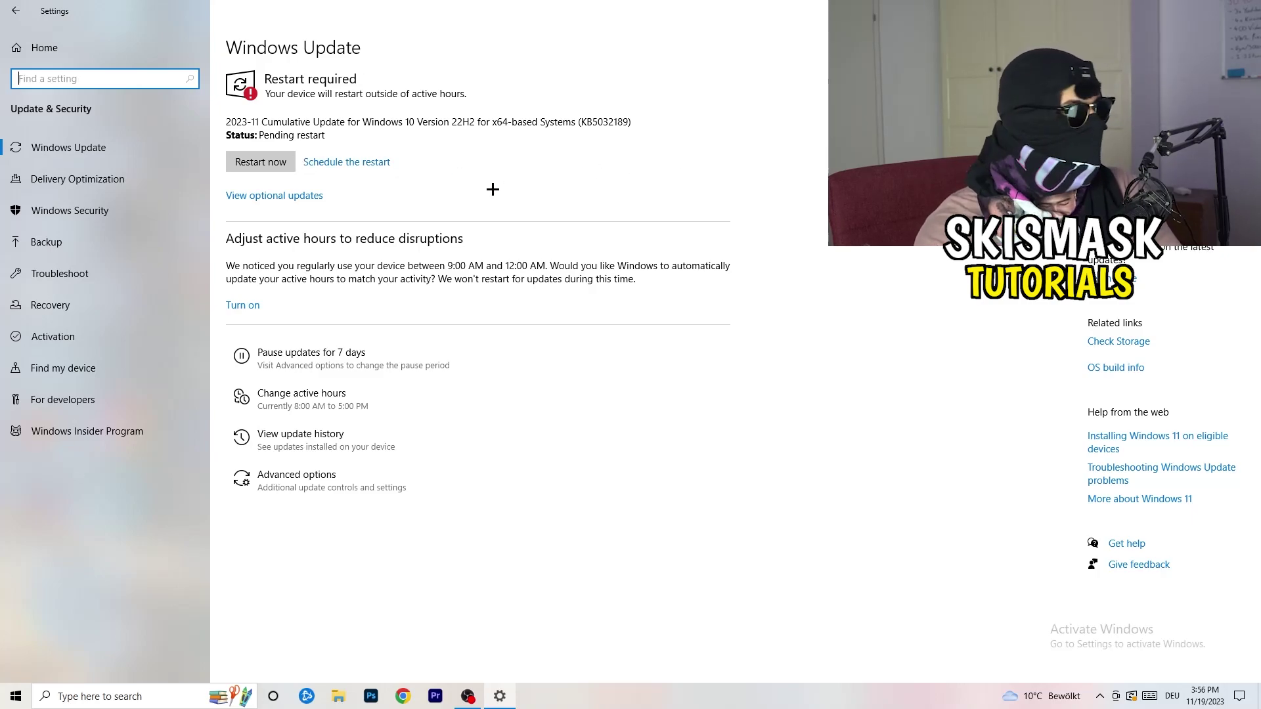
left_click_drag(802, 16, 221, 481)
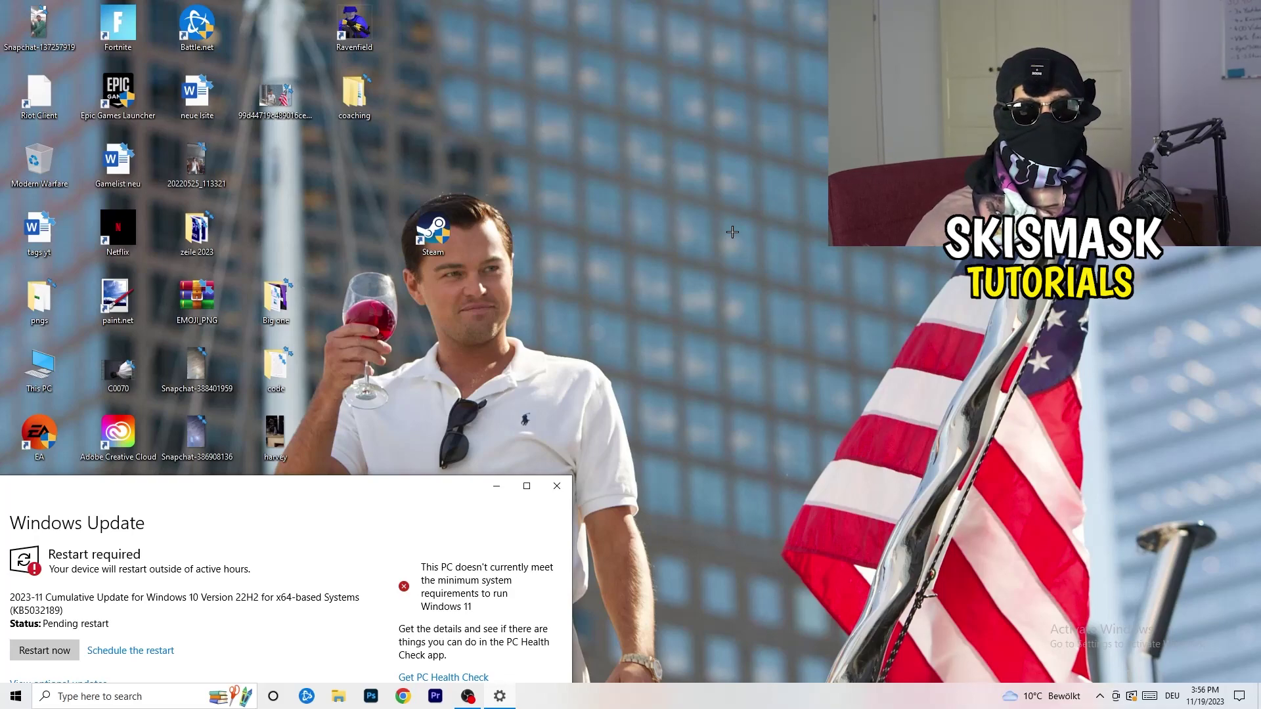
left_click(523, 486)
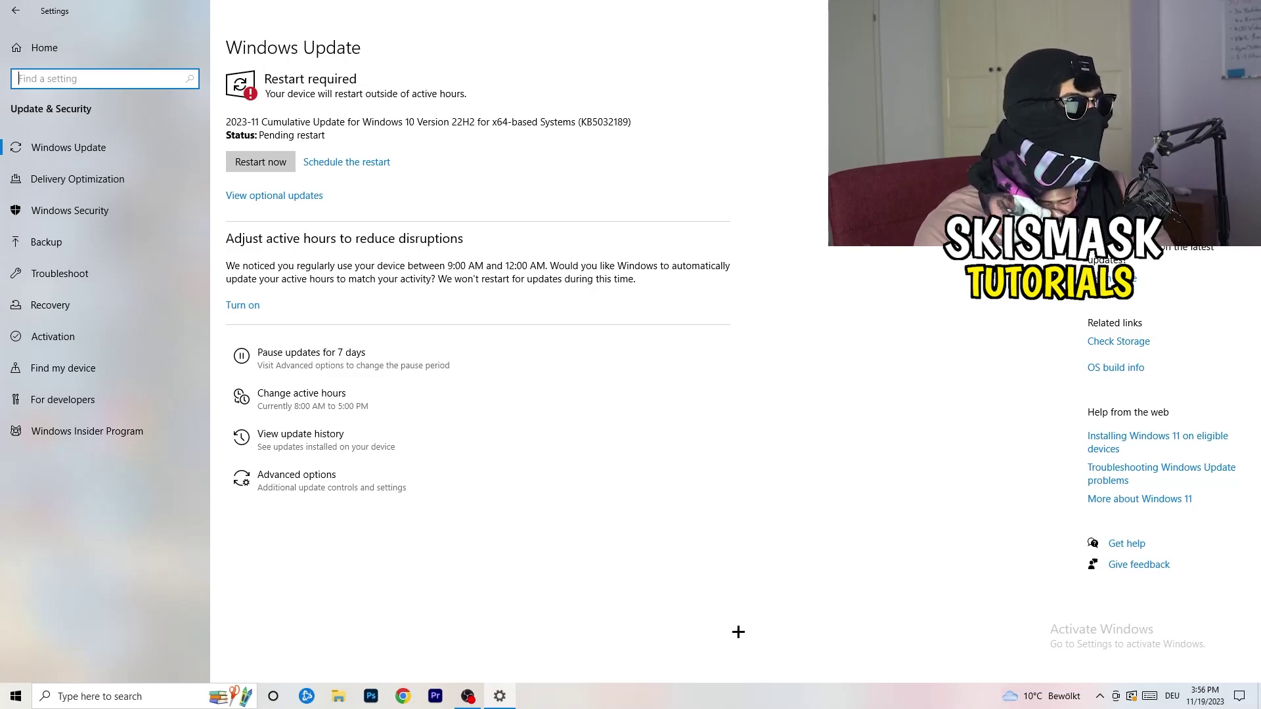
Step: Open the System display settings and examine the scaling and display resolution options without changing them
left_click(15, 10)
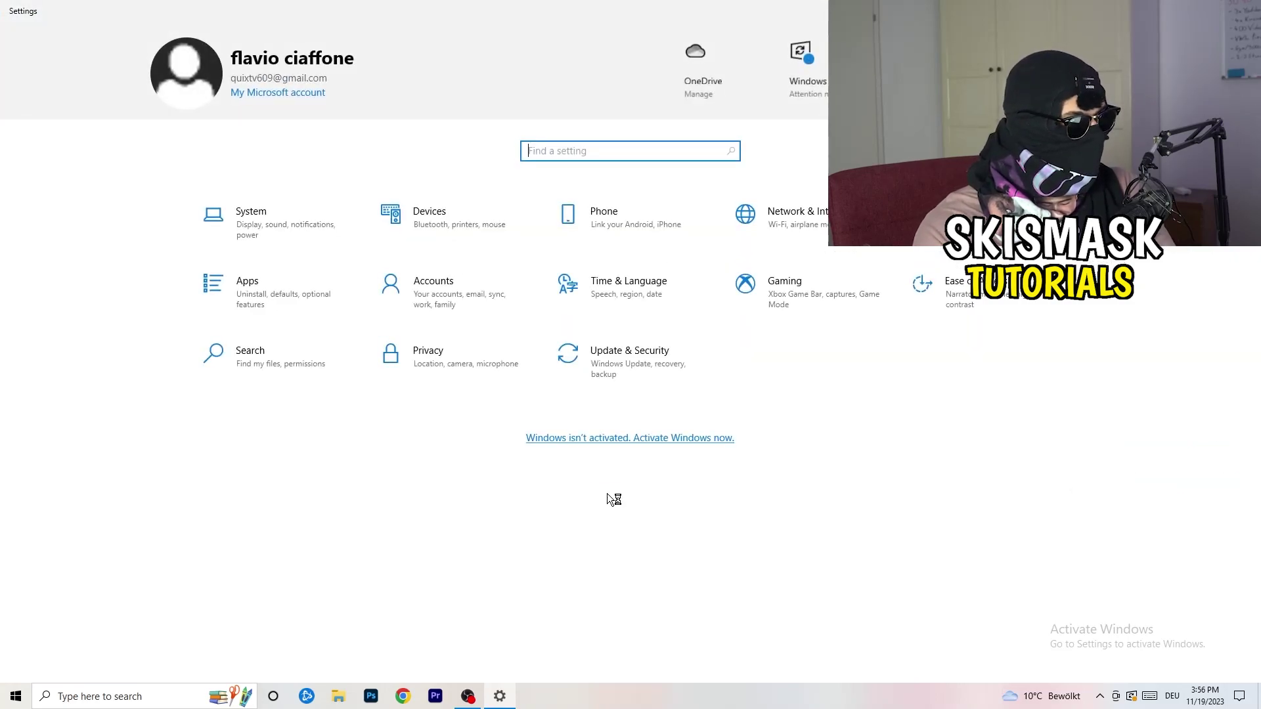
left_click(276, 244)
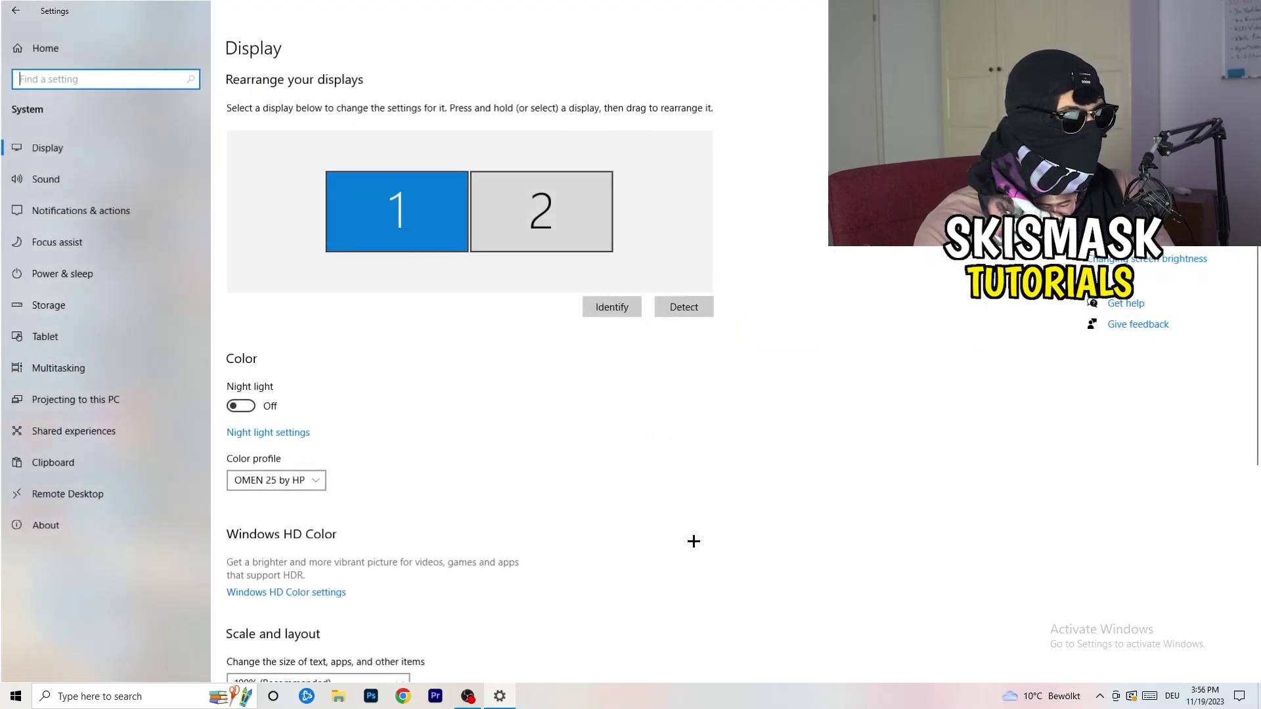
left_click(421, 340)
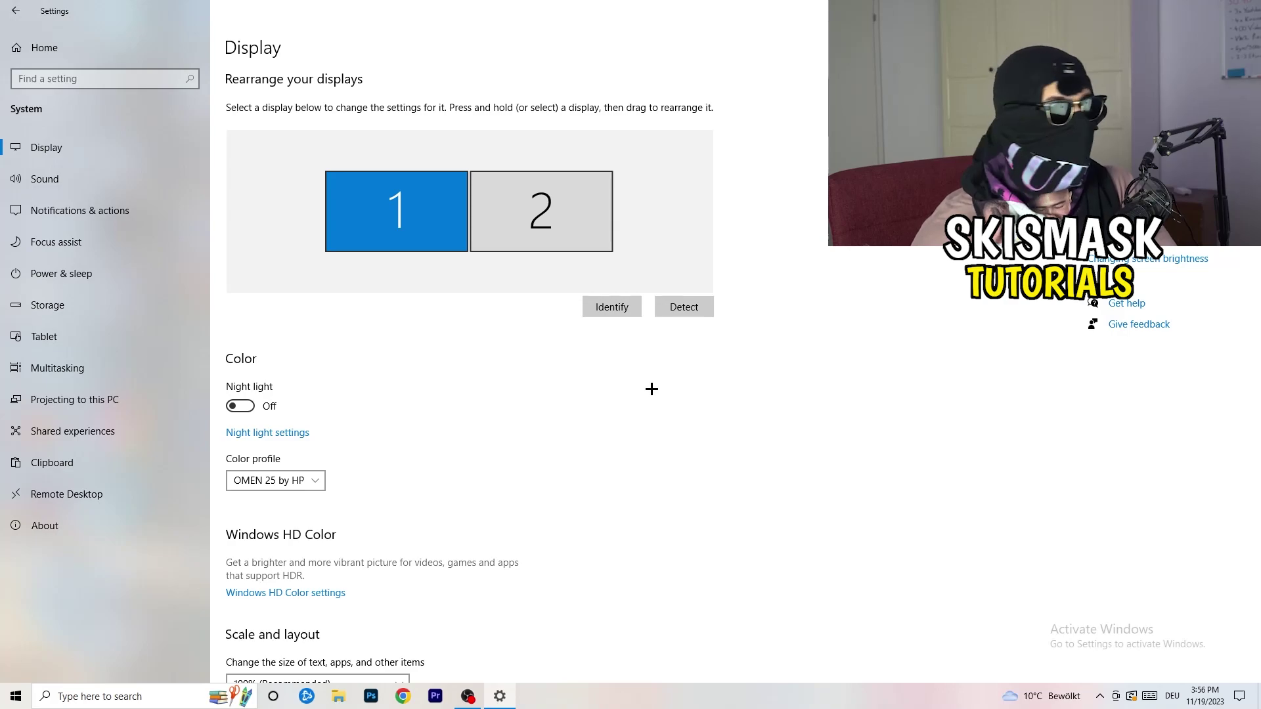
scroll(493, 331, "down", 4)
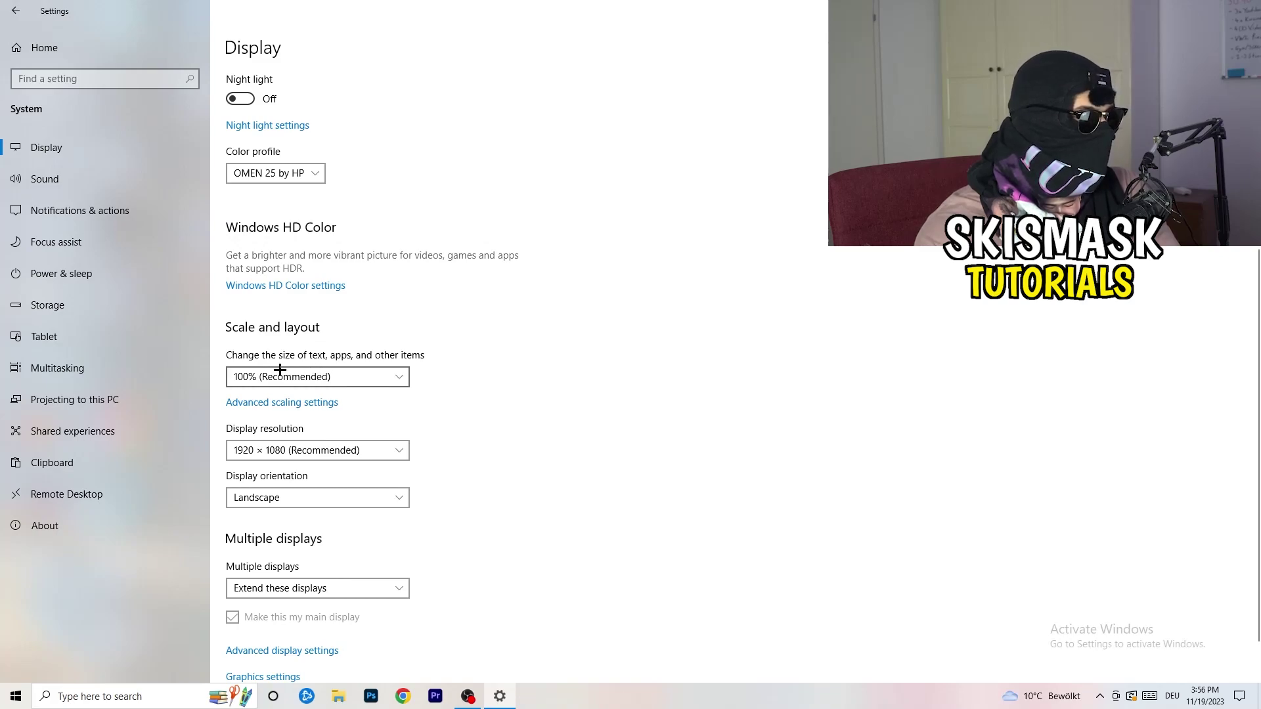
left_click(394, 376)
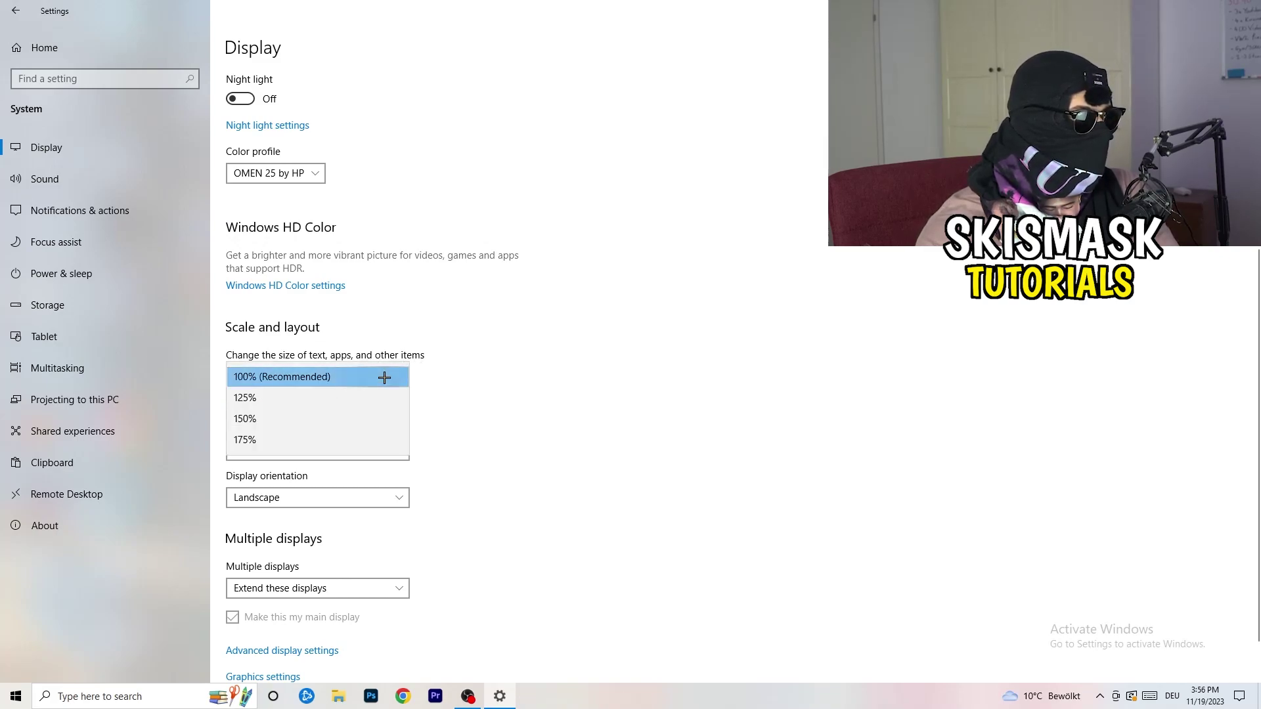
left_click(614, 321)
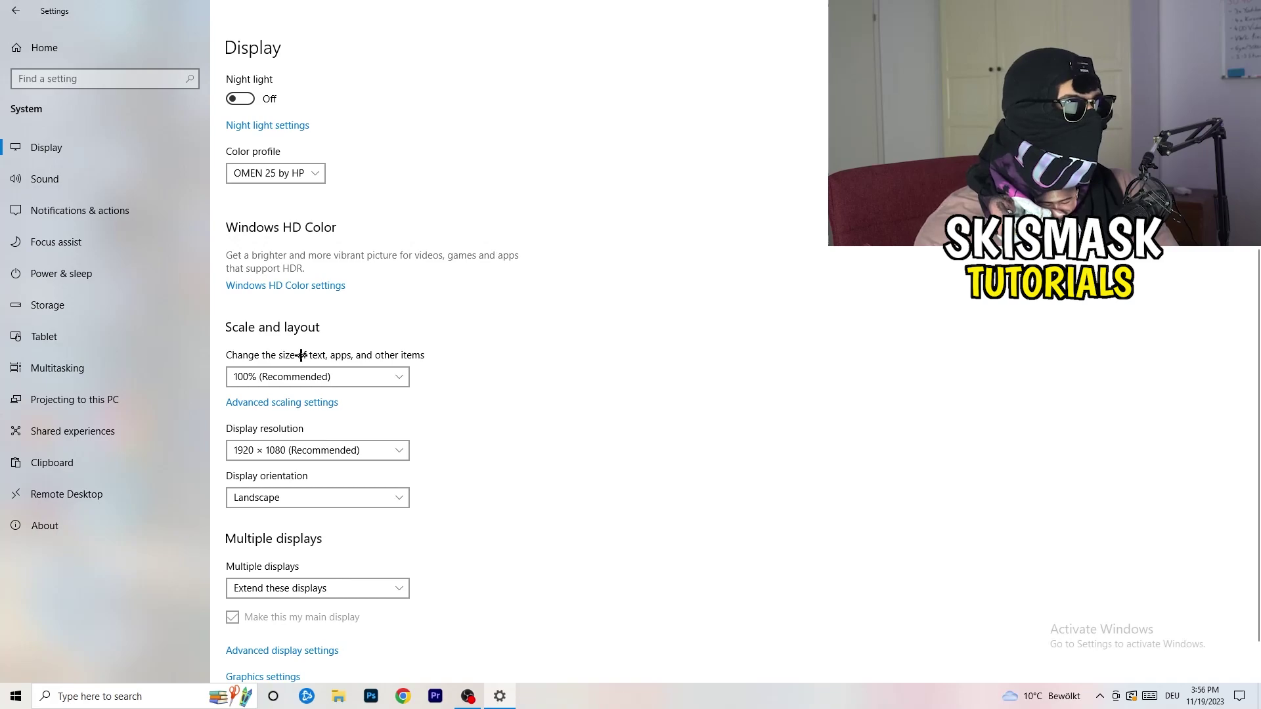
scroll(334, 351, "down", 2)
left_click(336, 398)
left_click(616, 352)
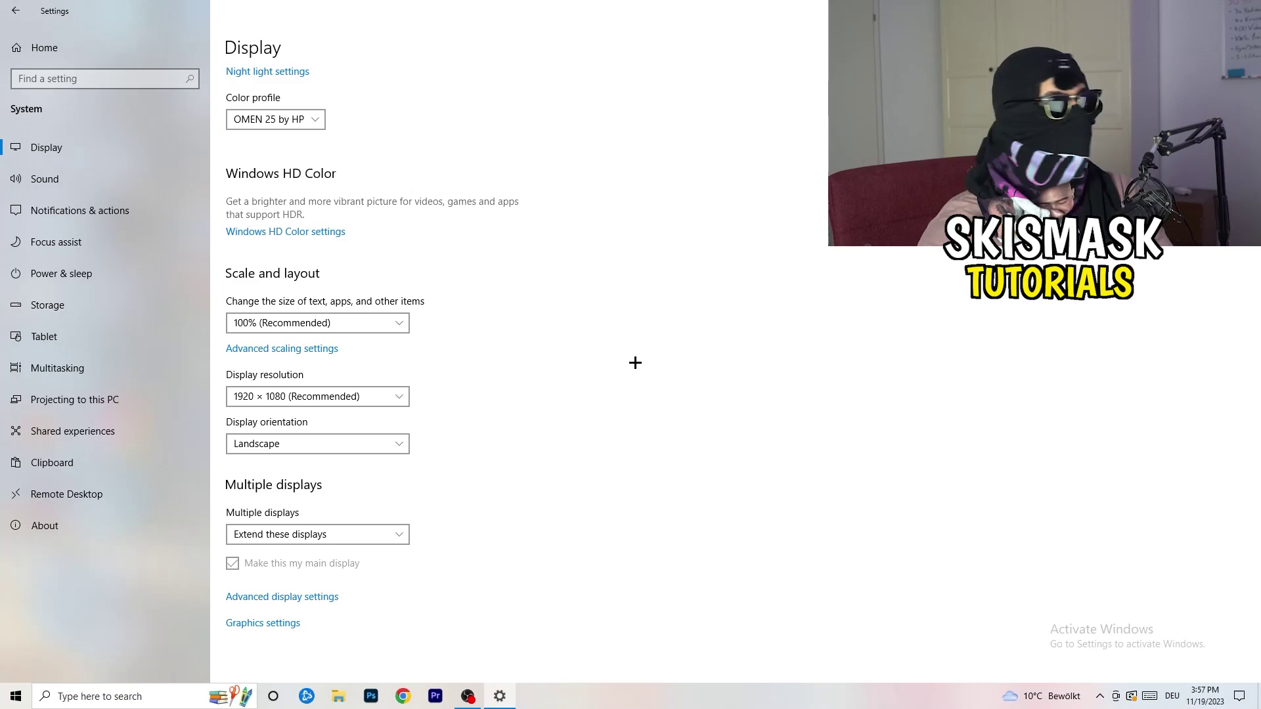
Step: Open the additional power settings from Power & sleep, review the available power plans including the additional ones, and close Power Options
left_click(84, 274)
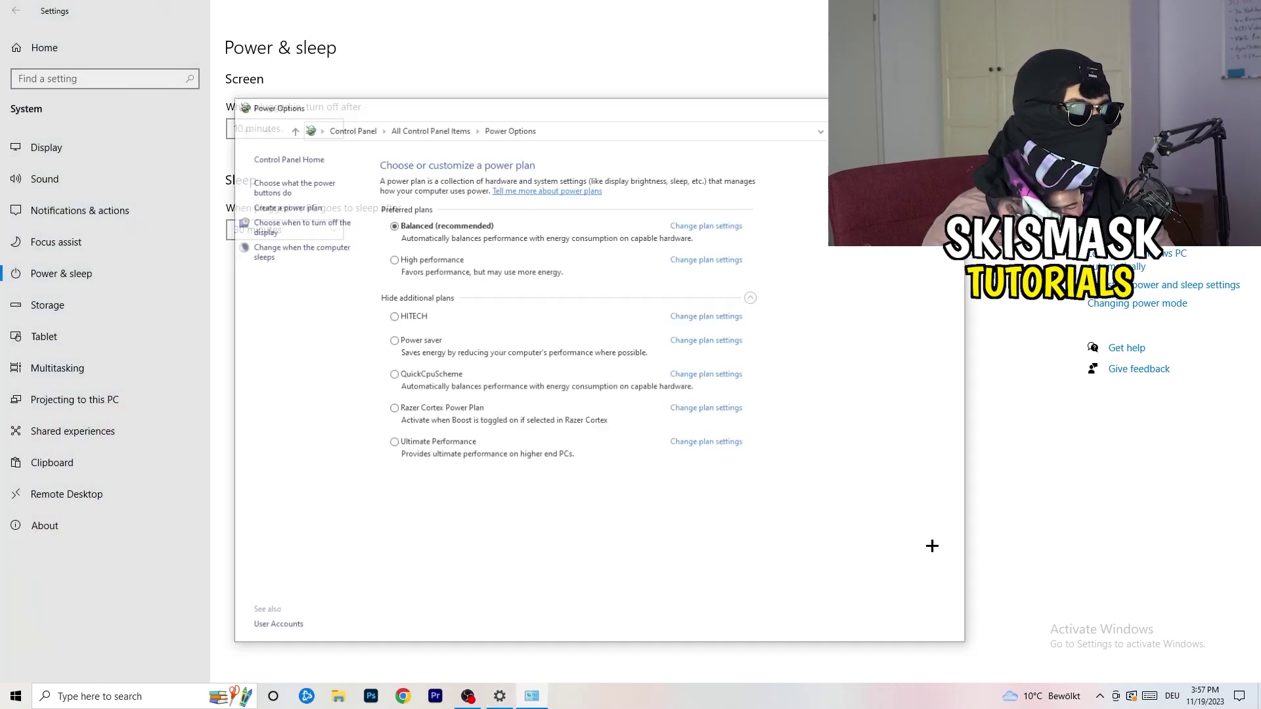
left_click(751, 297)
left_click(752, 298)
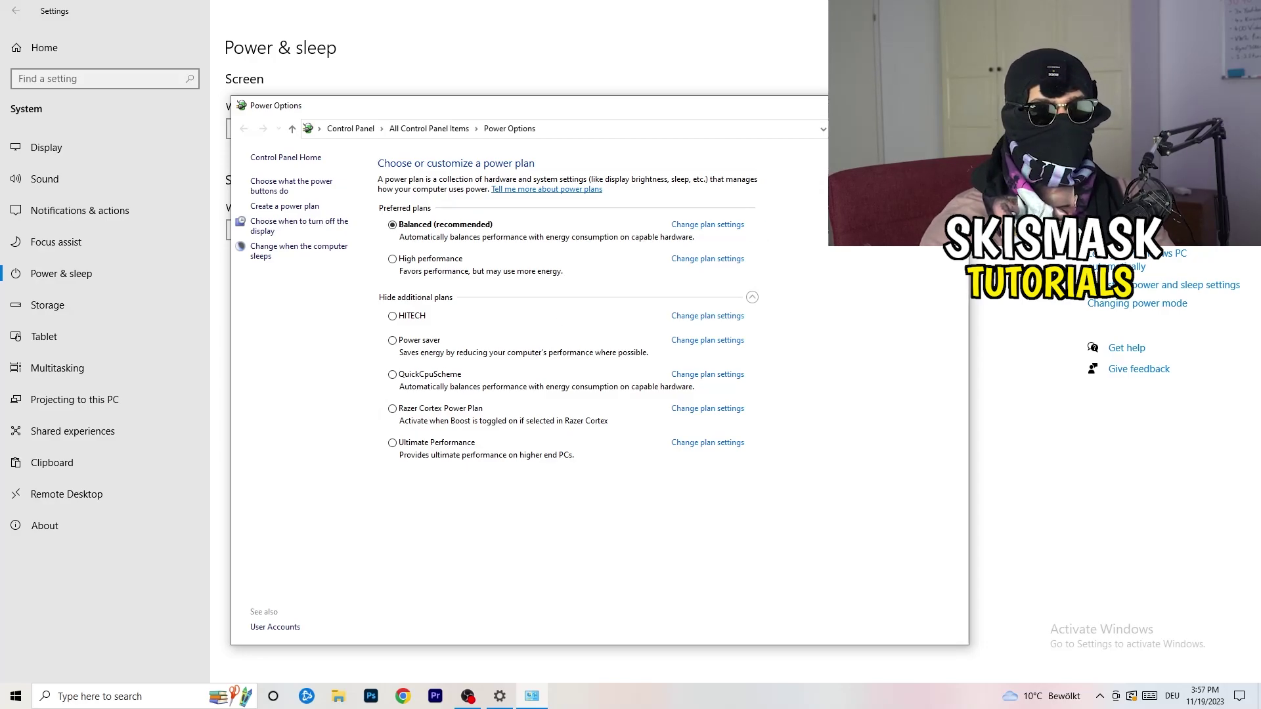
left_click(954, 105)
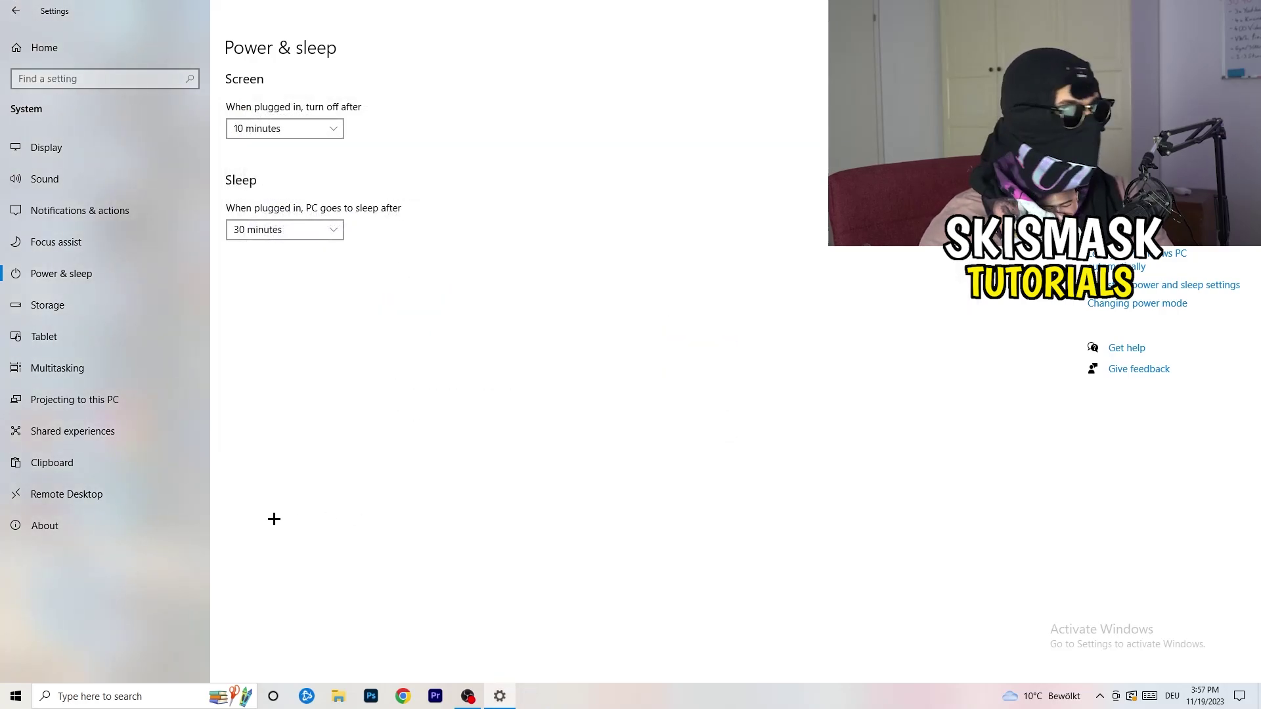
Step: Open the Storage Sense configuration, examine its run frequency and temporary file cleanup options, and close Settings
left_click(77, 305)
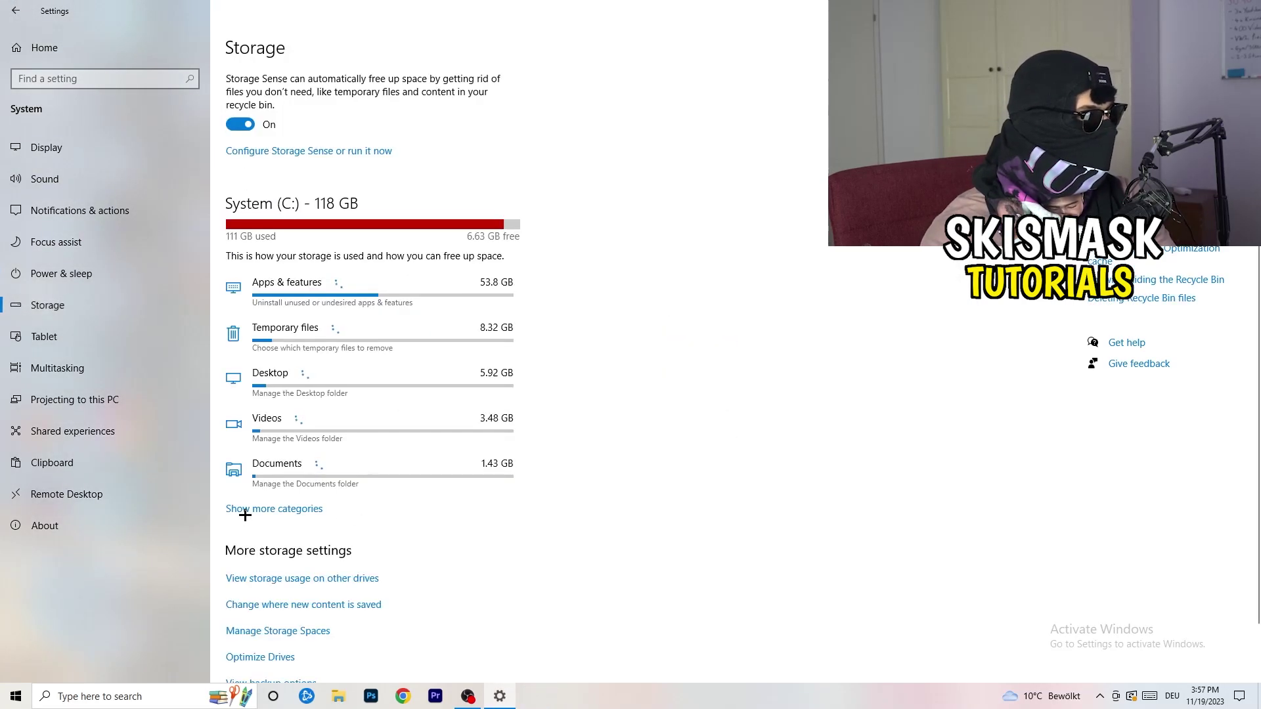
left_click(281, 156)
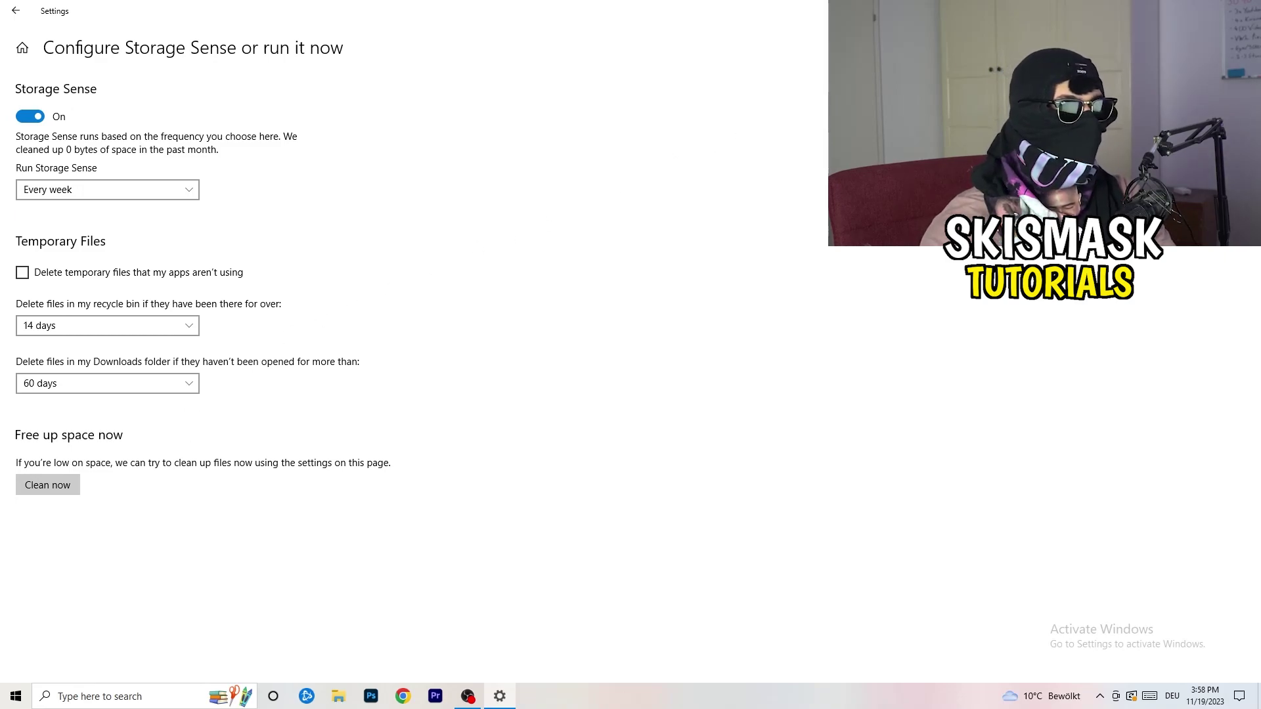
key("alt+F4")
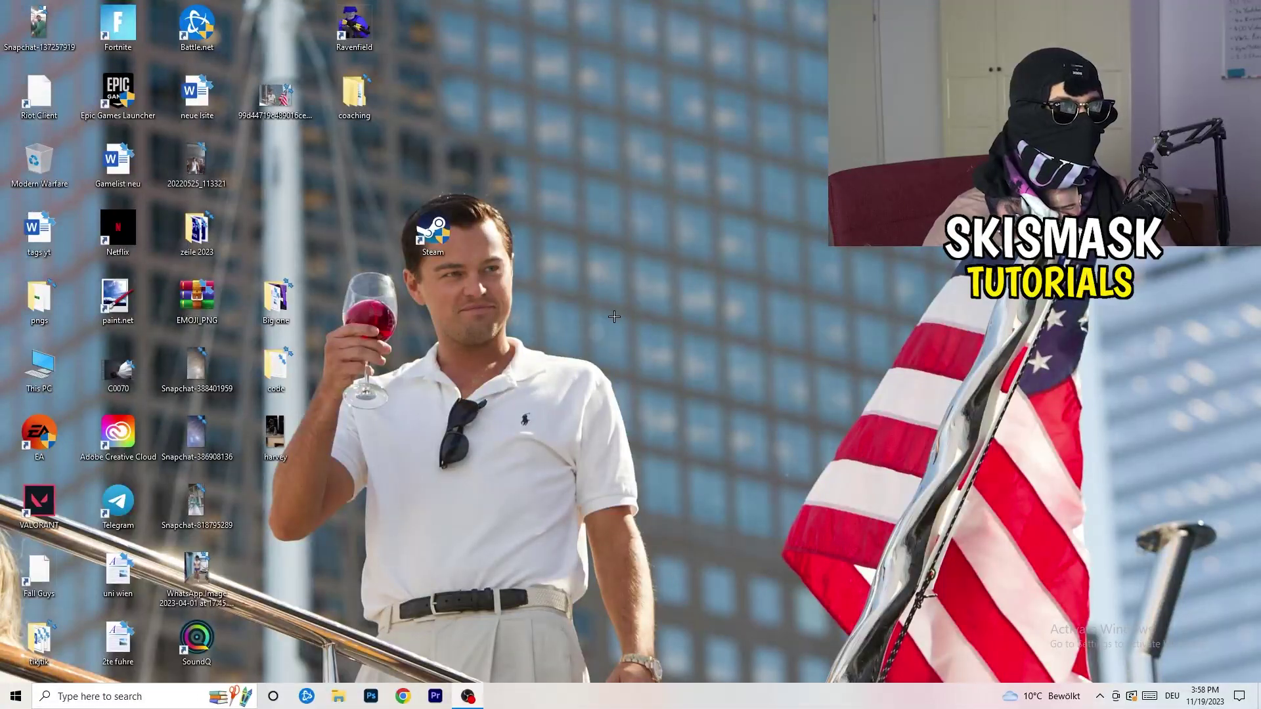